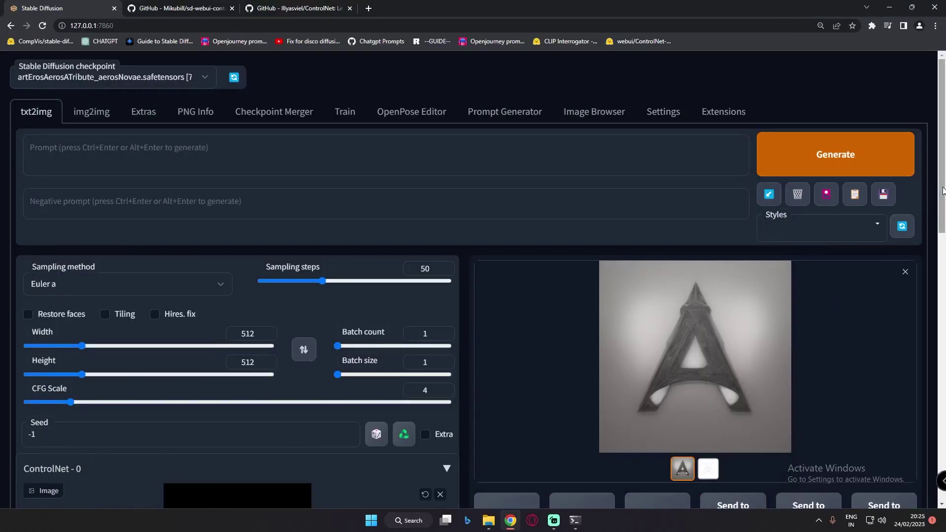
Step: View the generated letter A image at full size and review the ControlNet - 0 settings
drag(943, 190, 943, 251)
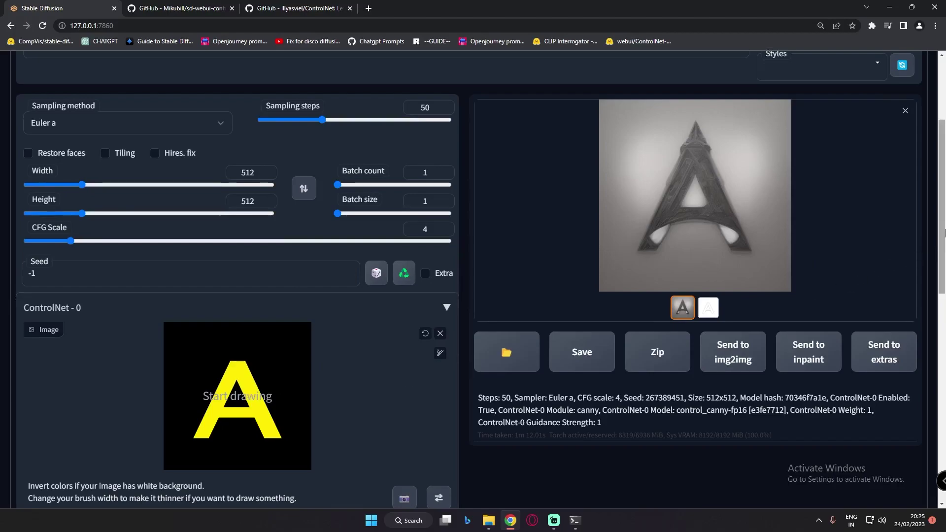
drag(943, 232, 943, 234)
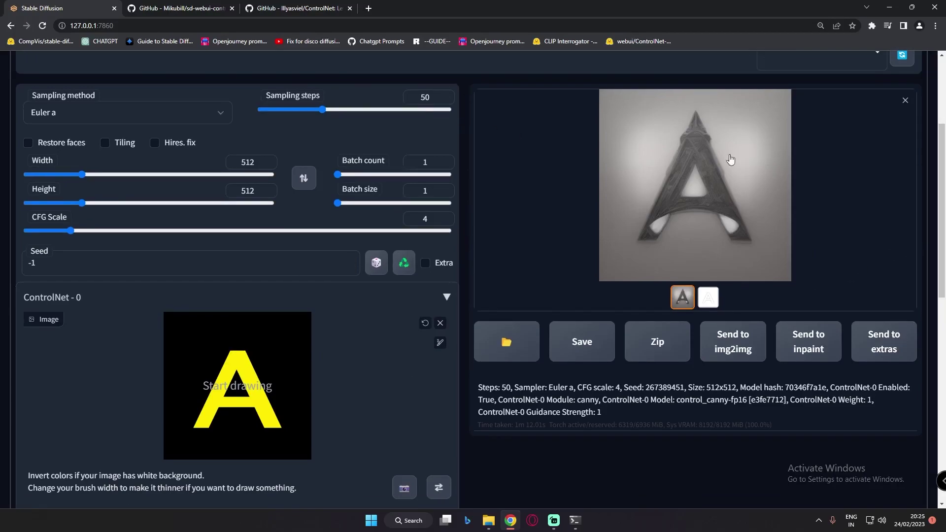
click(717, 217)
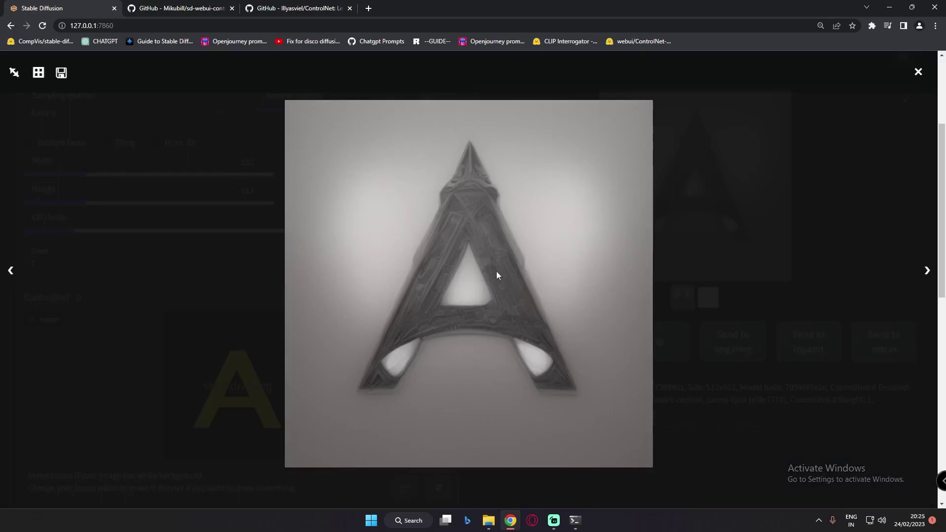
click(776, 296)
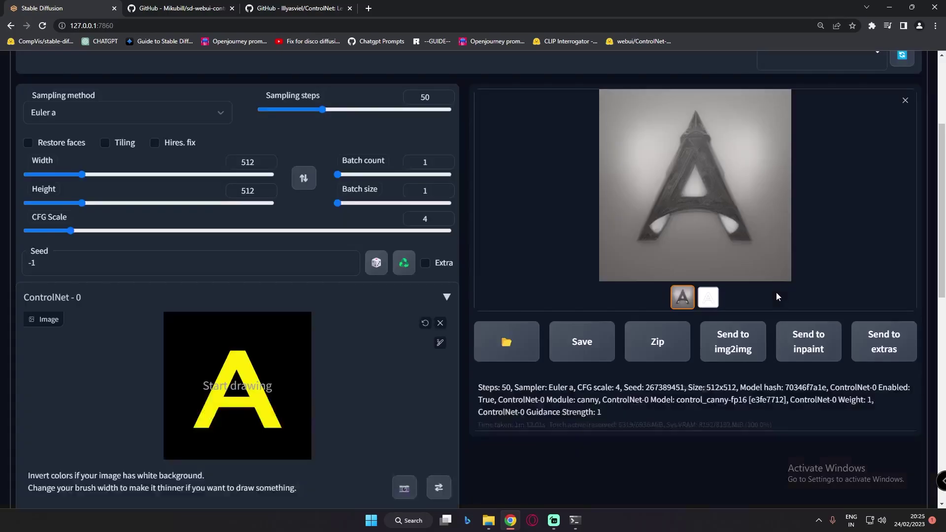
scroll(422, 317, down, 4)
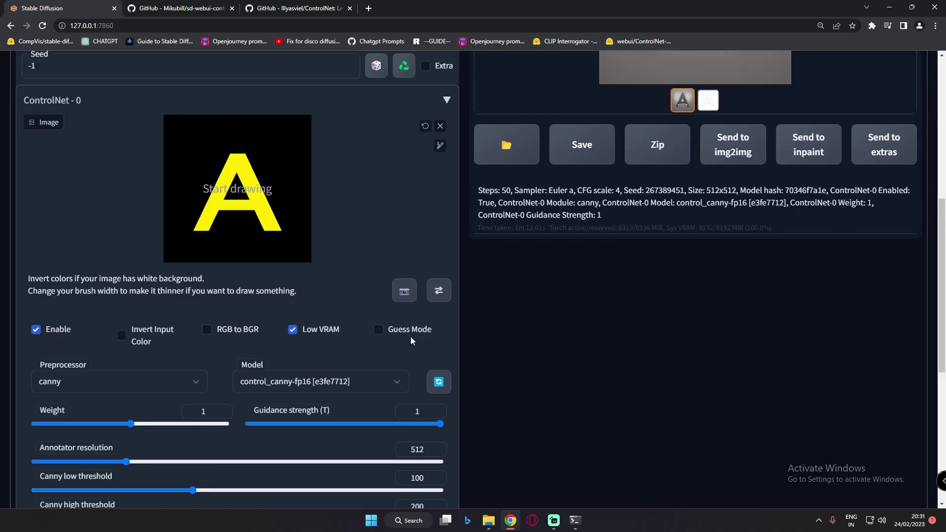
Step: Read the Guess Mode (Non-Prompt Mode, Experimental) section of the sd-webui-controlnet README on GitHub
click(150, 8)
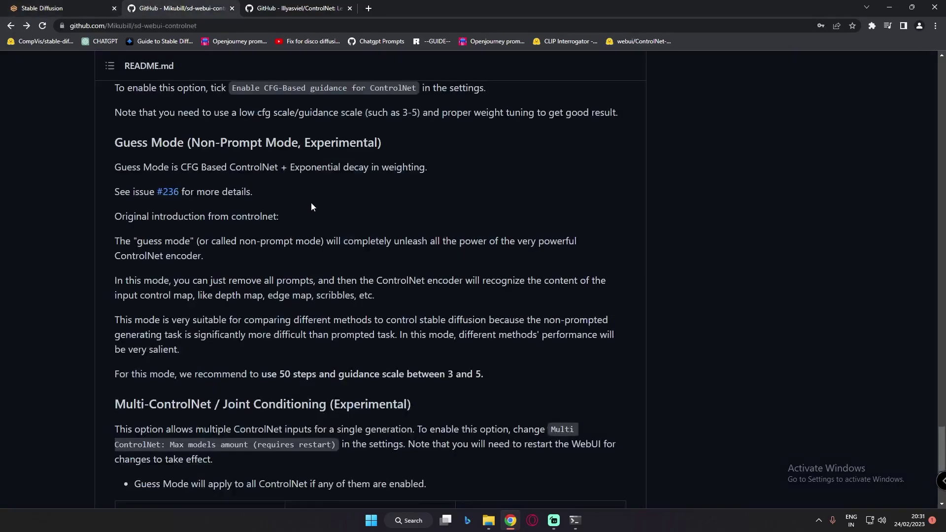
drag(191, 143, 291, 143)
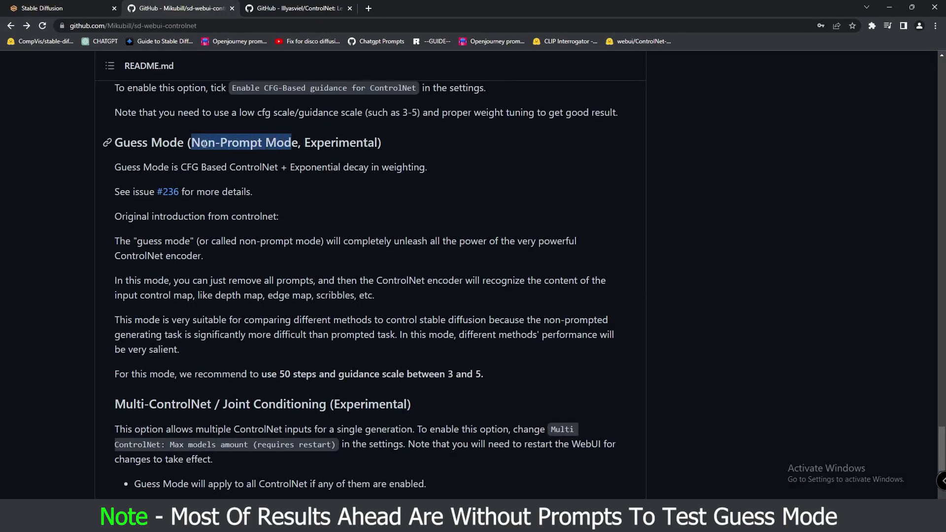
drag(304, 142, 378, 139)
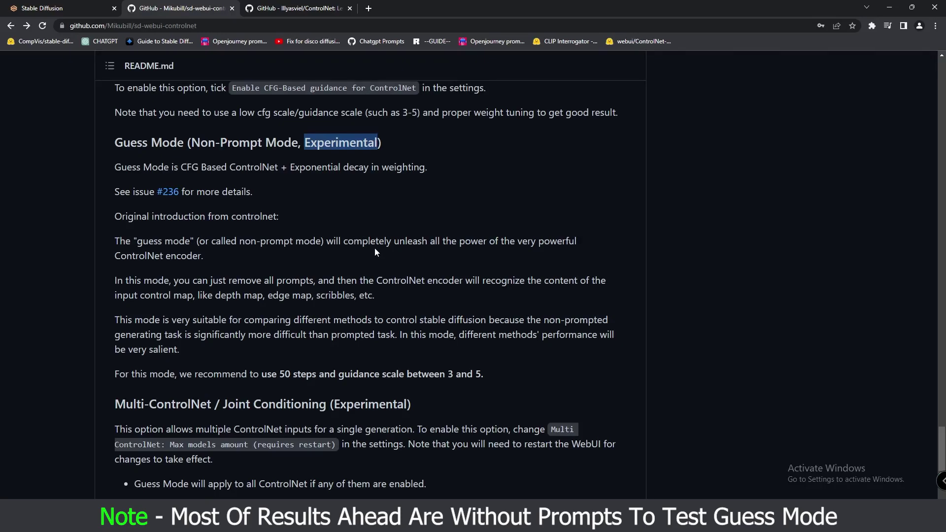
drag(240, 244, 562, 242)
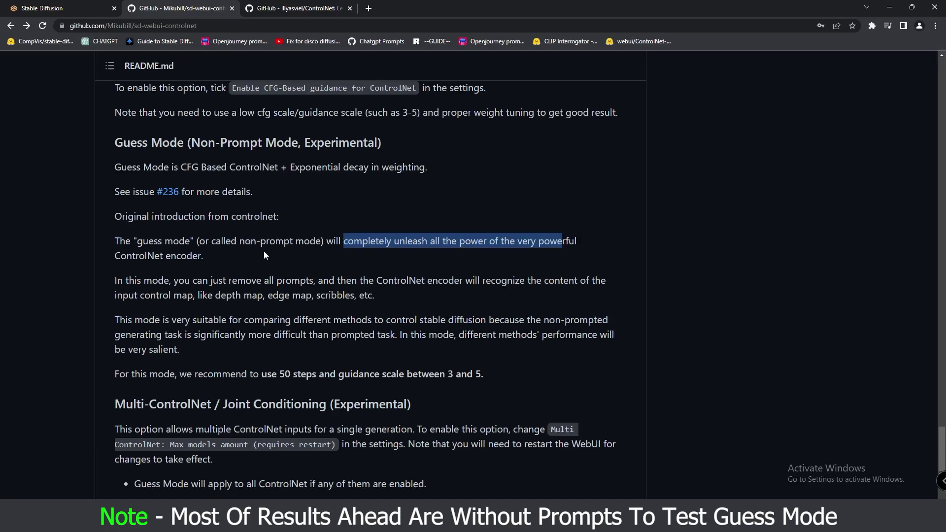
click(276, 254)
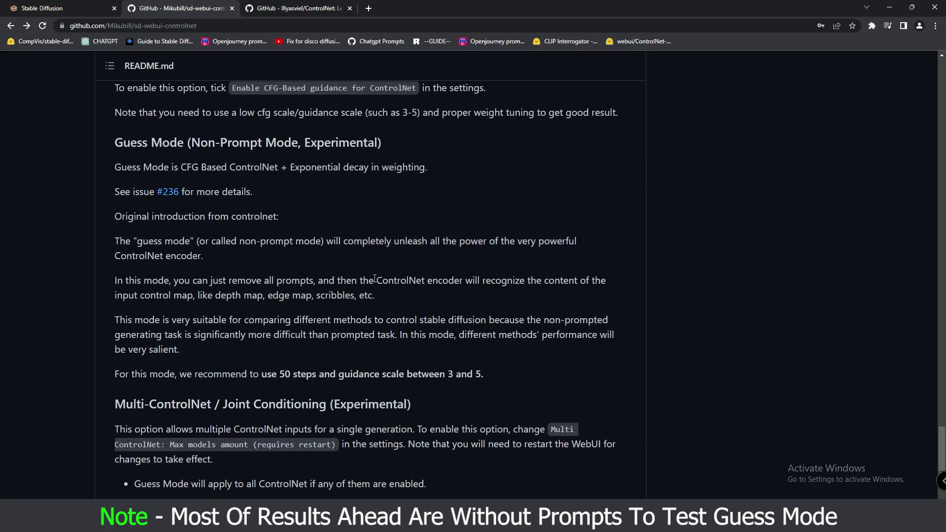
drag(139, 294, 301, 295)
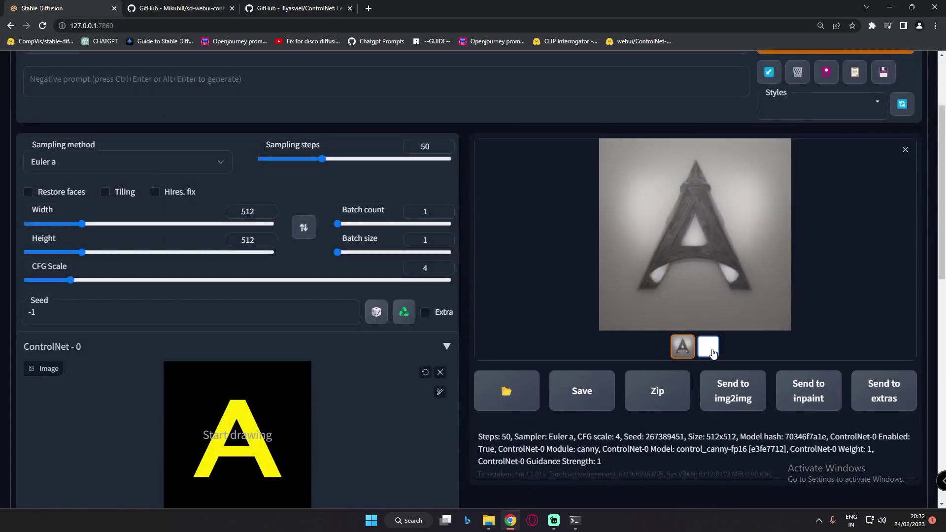
Step: Compare the canny edge map with the generated letter A image and check the ControlNet input and options
click(712, 349)
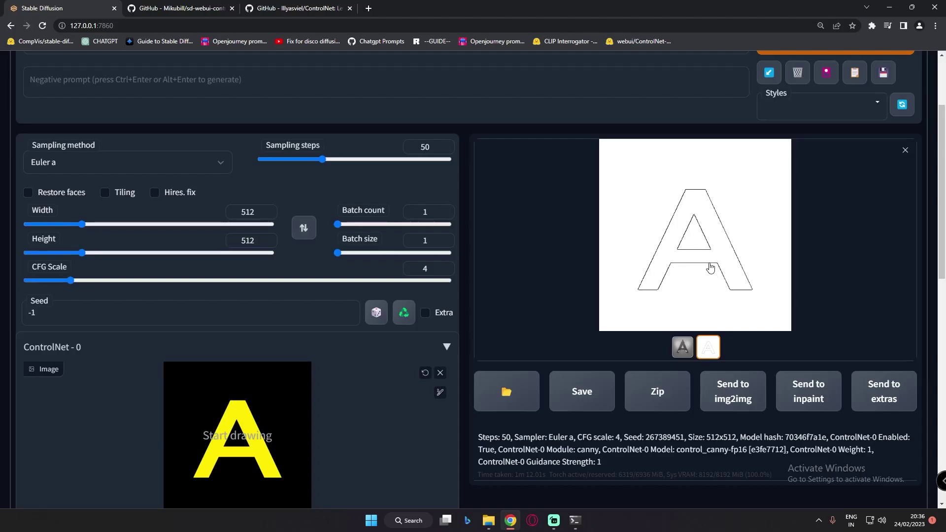
click(683, 348)
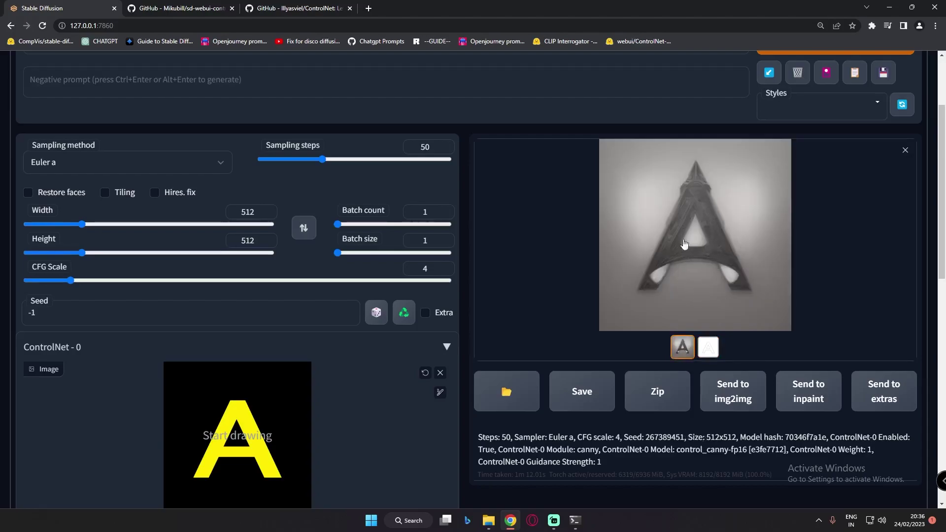
scroll(380, 371, down, 3)
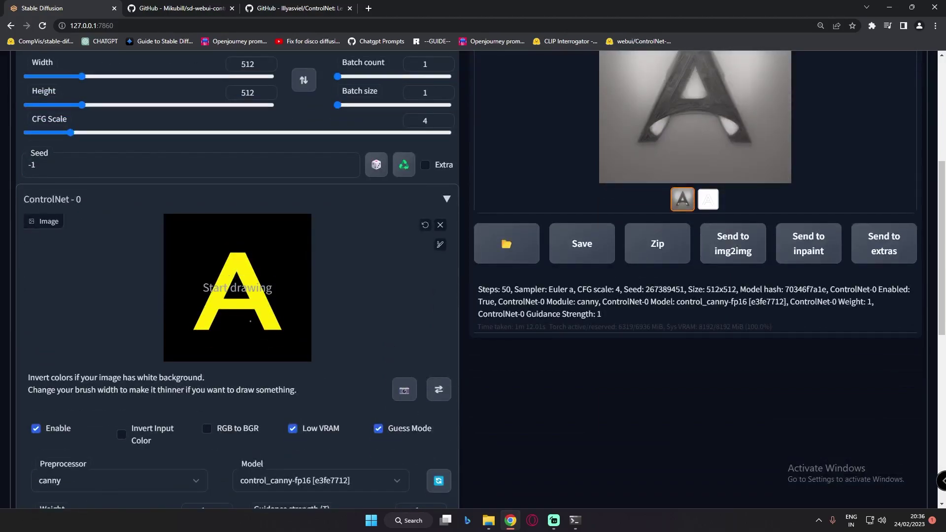
scroll(450, 327, up, 5)
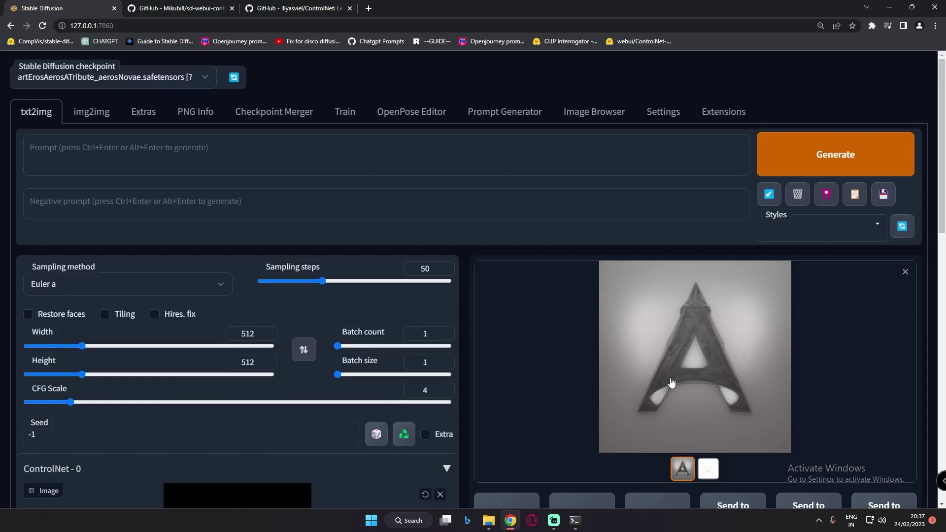
Step: Look up the README's recommended steps and guidance scale for Guess Mode and check them against the txt2img sampling steps and CFG scale
key(ctrl+Tab)
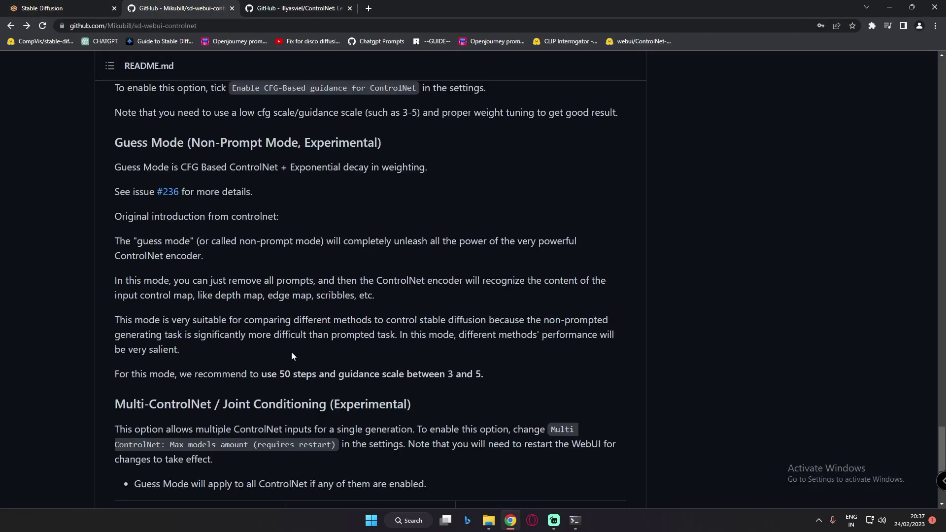
drag(277, 375, 314, 374)
drag(446, 376, 486, 374)
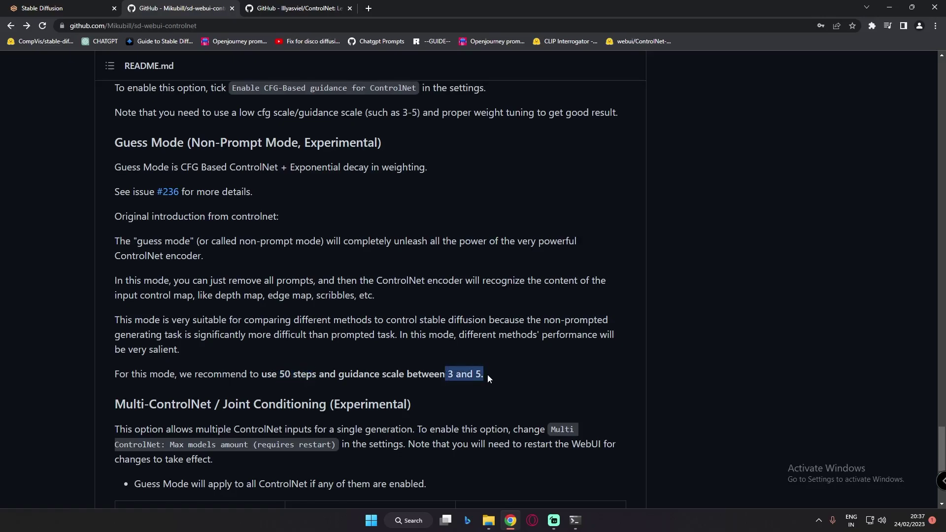
key(ctrl+shift+Tab)
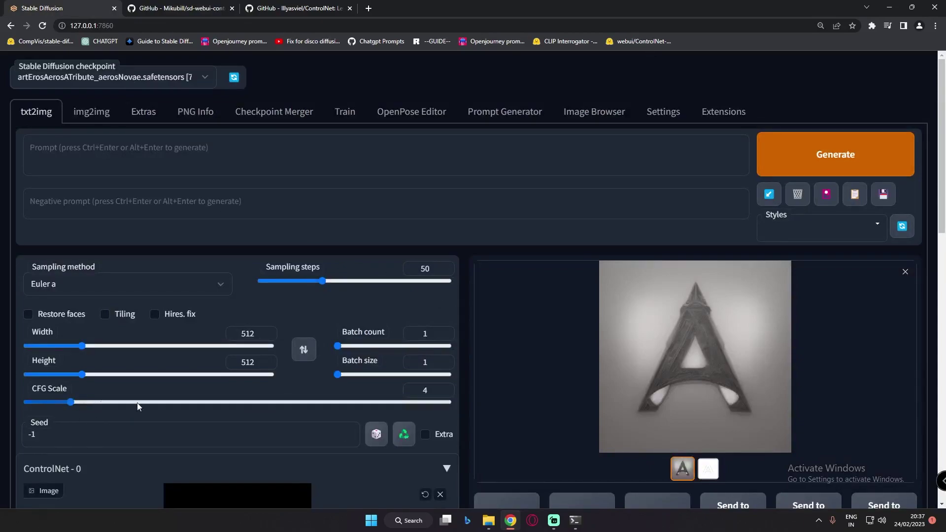
double_click(433, 390)
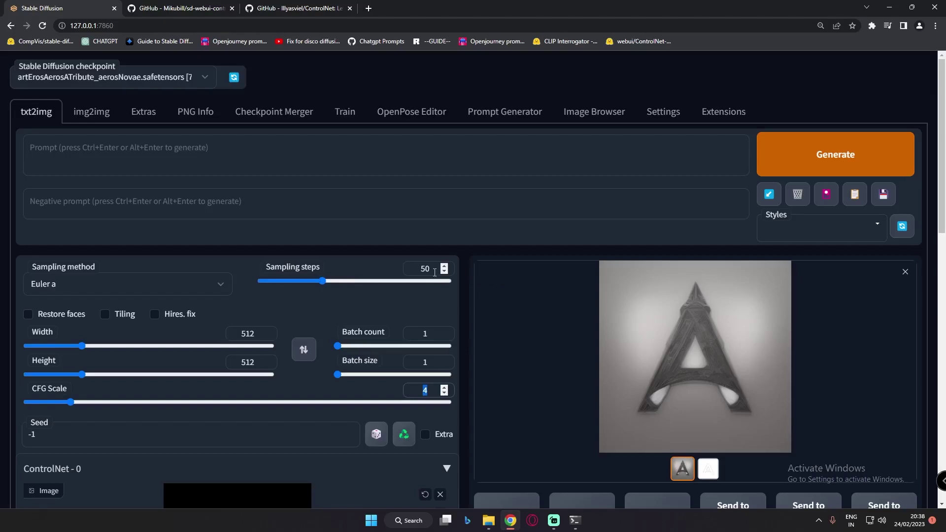
scroll(68, 300, down, 2)
click(434, 295)
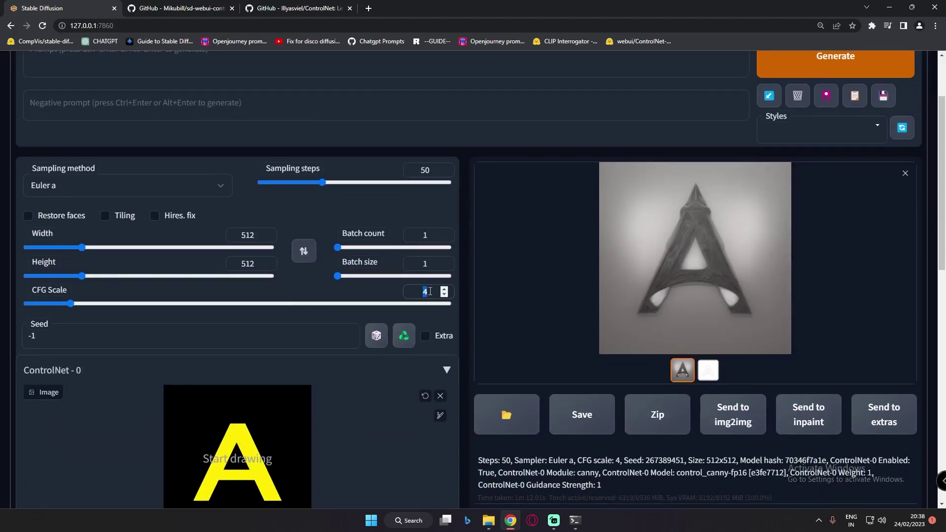
Step: Turn off Guess Mode for ControlNet - 0
scroll(63, 356, down, 5)
scroll(309, 253, down, 2)
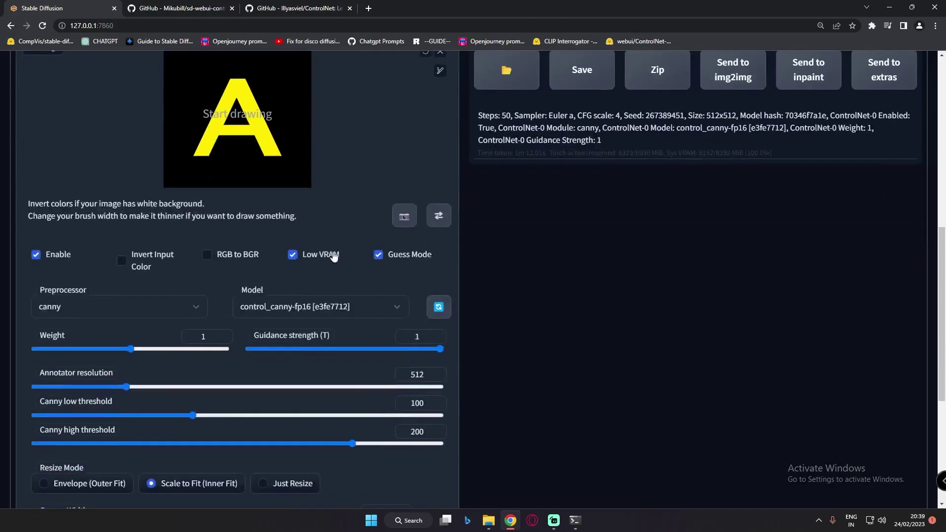
click(377, 256)
scroll(408, 316, up, 1)
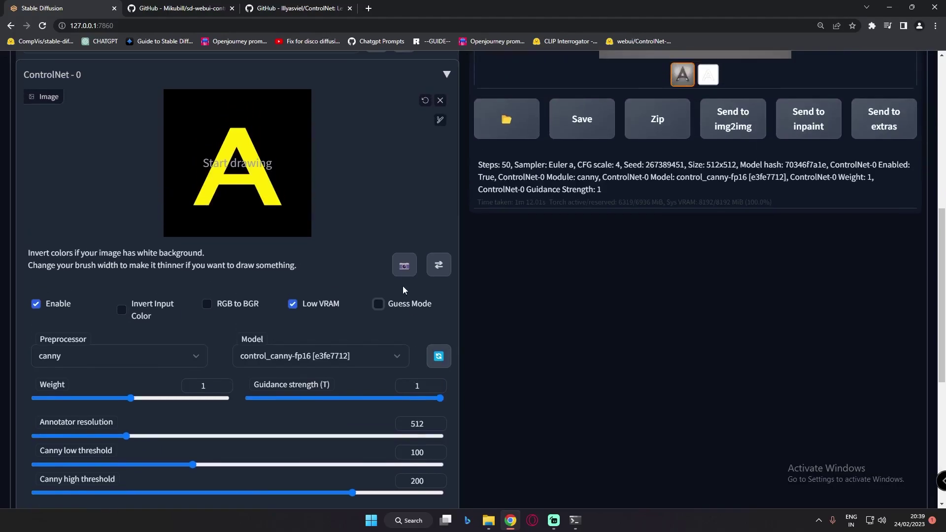
drag(386, 286, 363, 309)
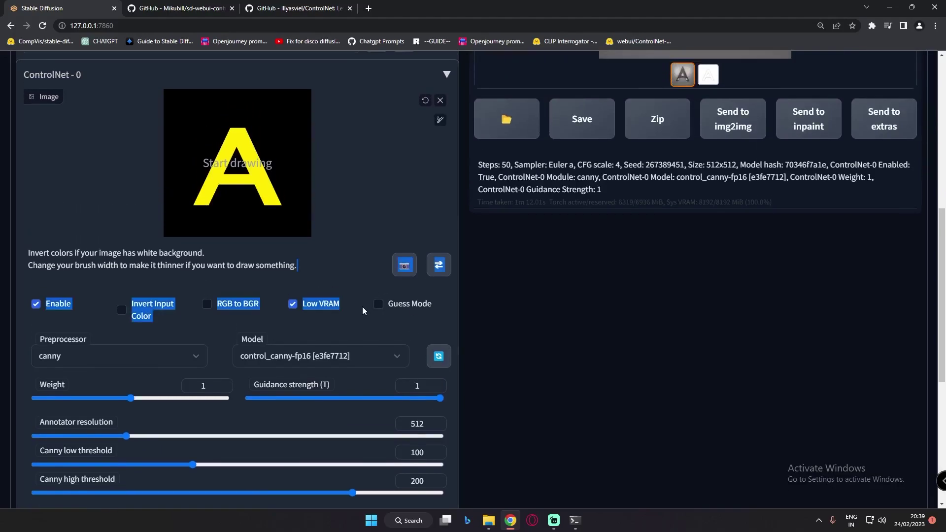
click(411, 314)
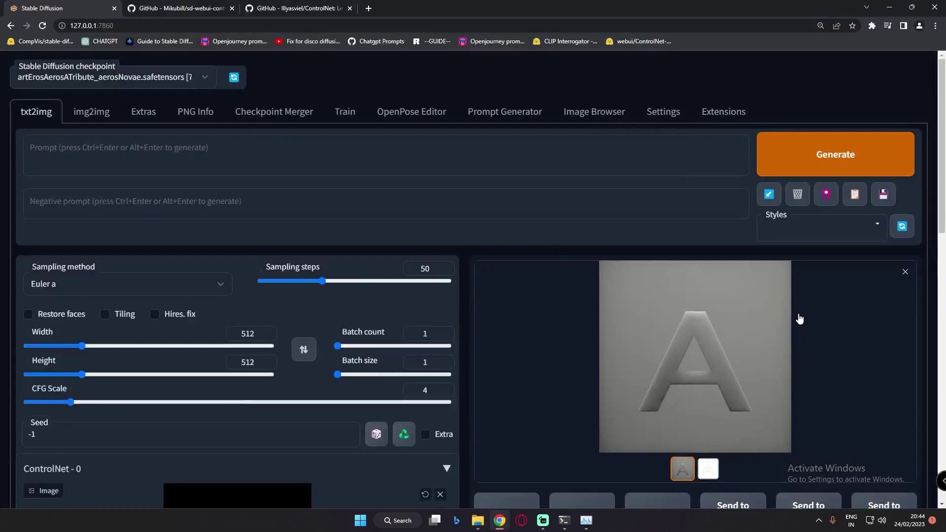
Step: Examine the newly generated letter A image at full size and check the ControlNet options used for it
click(701, 368)
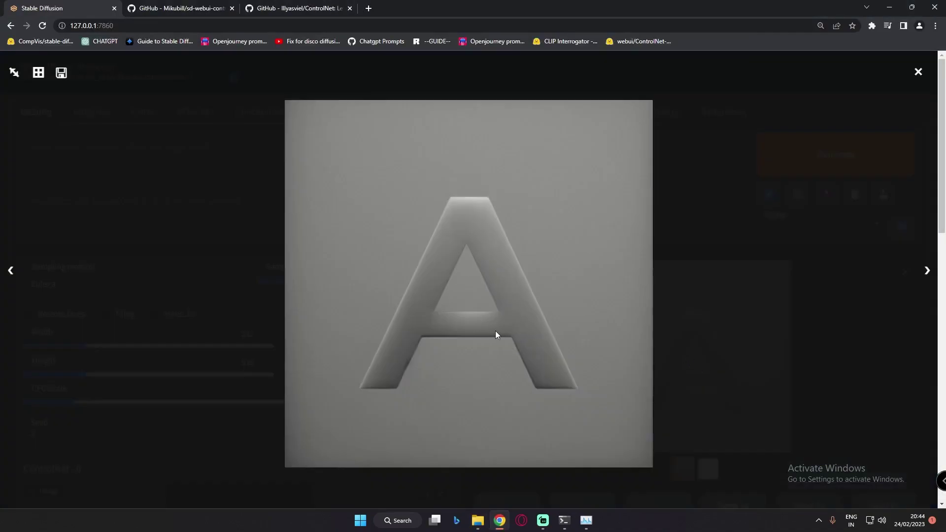
click(798, 373)
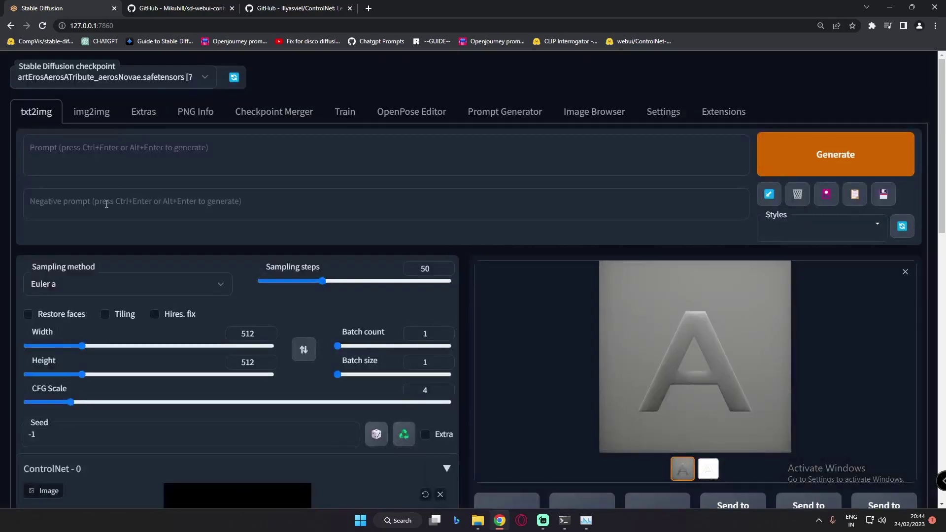
click(710, 372)
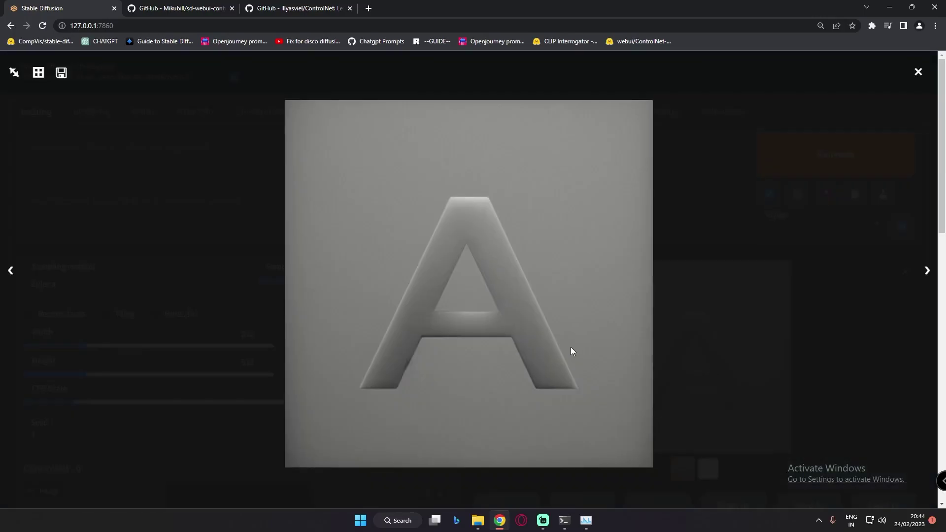
click(877, 390)
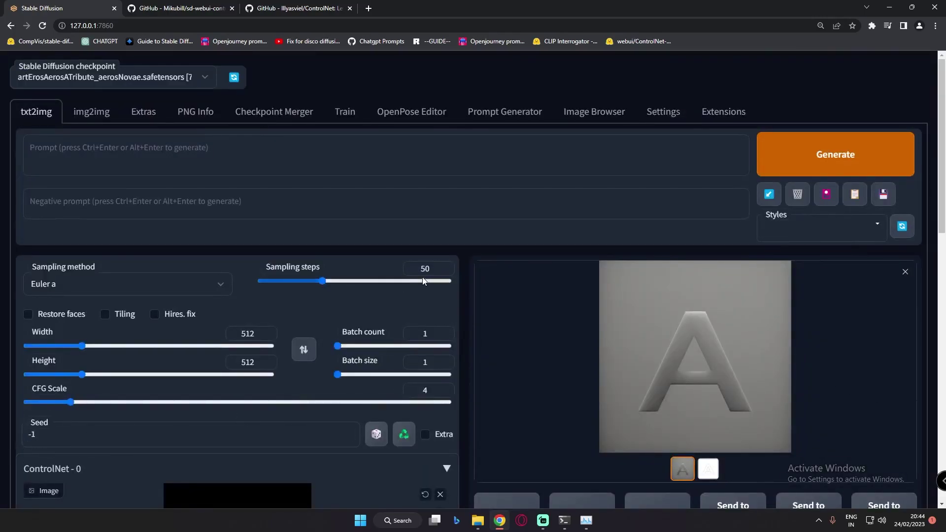
scroll(349, 492, down, 5)
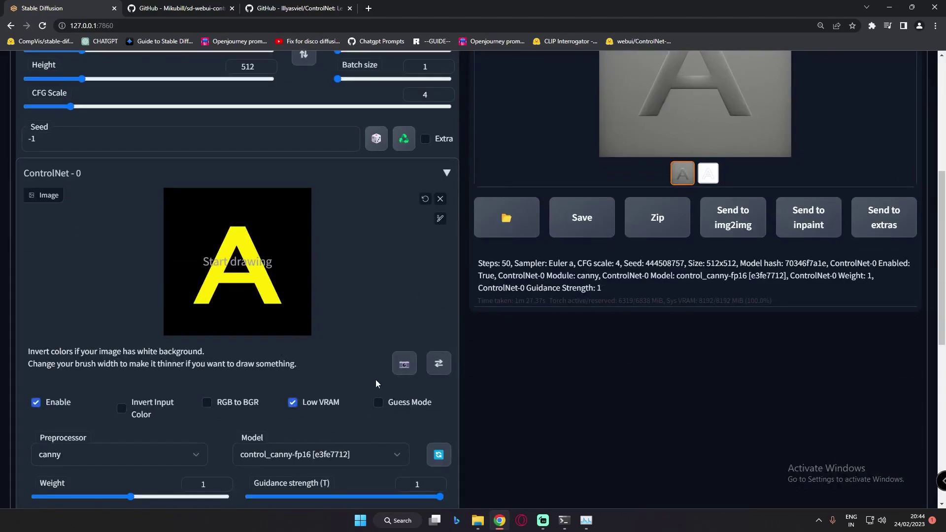
scroll(705, 394, up, 5)
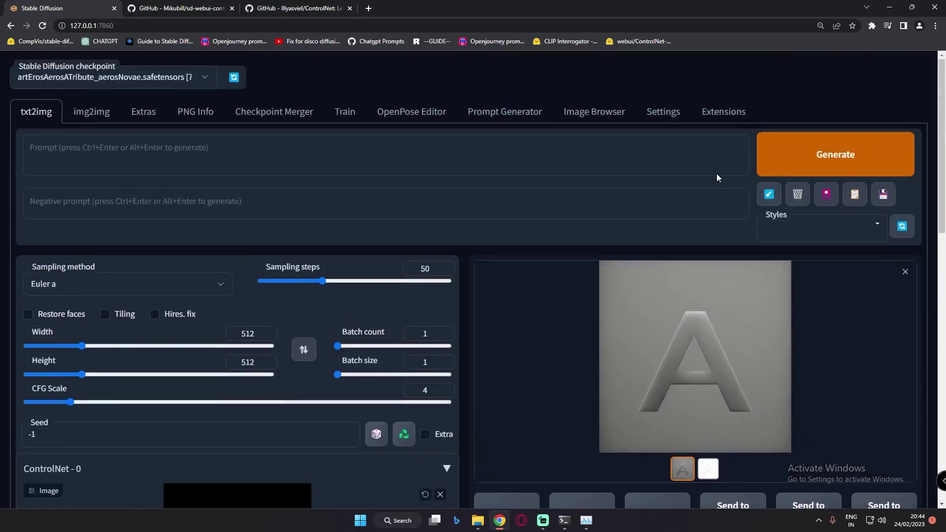
click(605, 119)
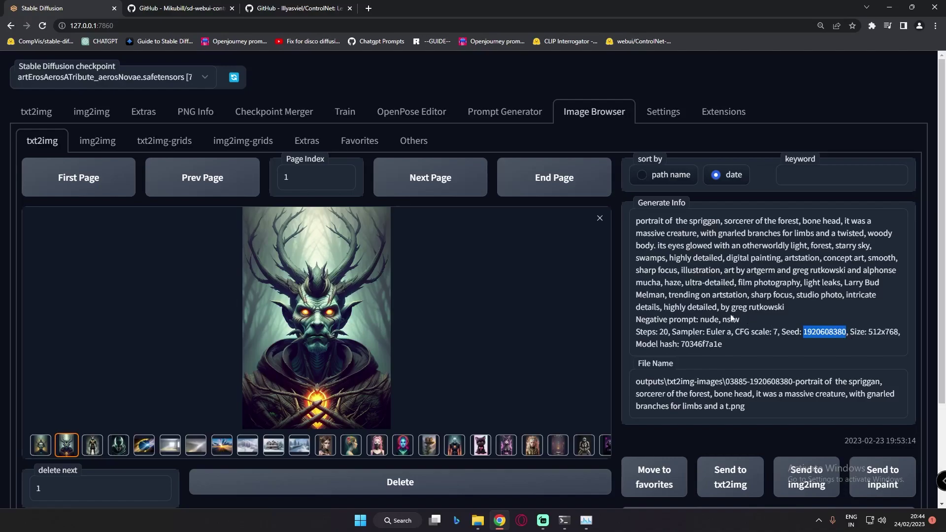
click(36, 112)
drag(64, 436, 1, 438)
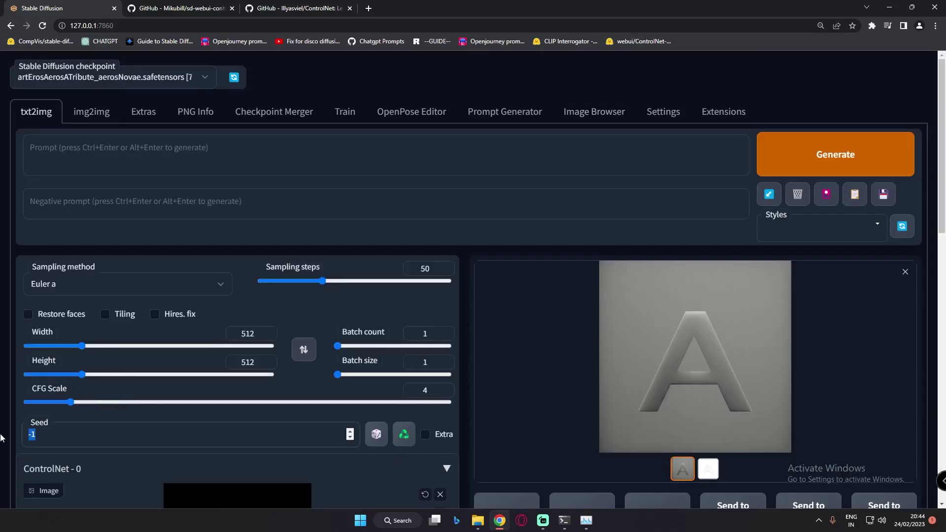
key(ctrl+v)
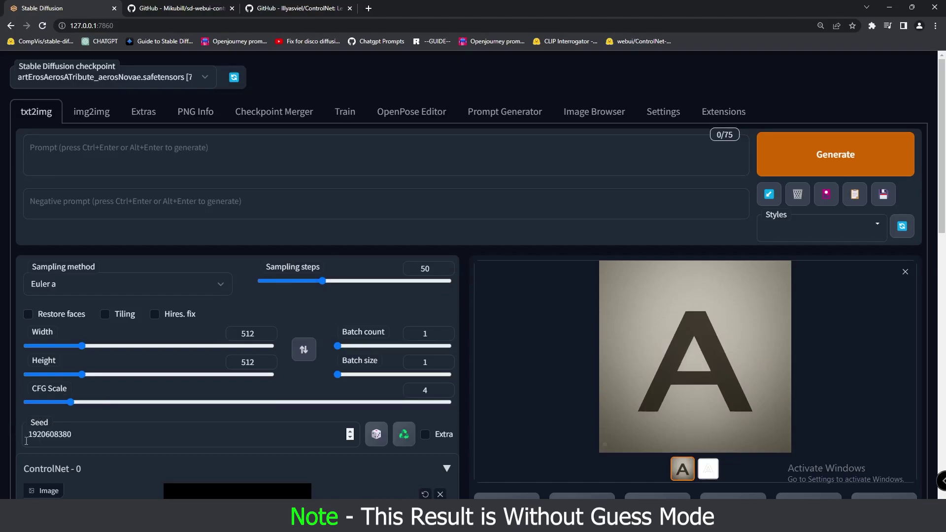
click(688, 373)
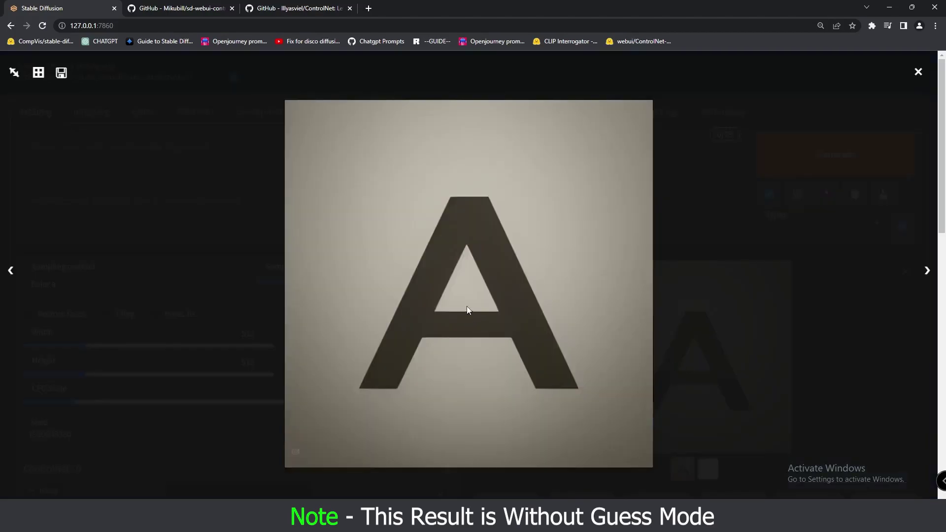
click(843, 383)
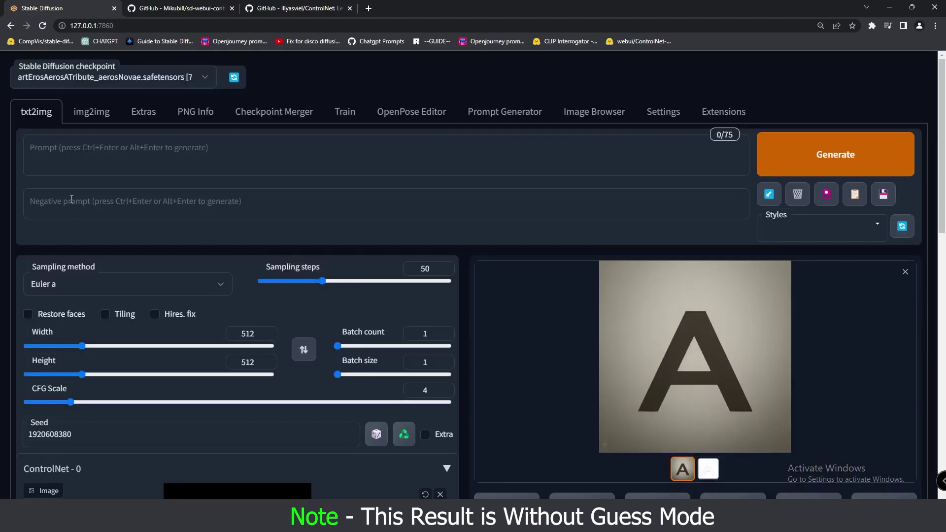
Step: Reset the txt2img seed to -1 so that each generation uses a random seed
scroll(146, 418, down, 2)
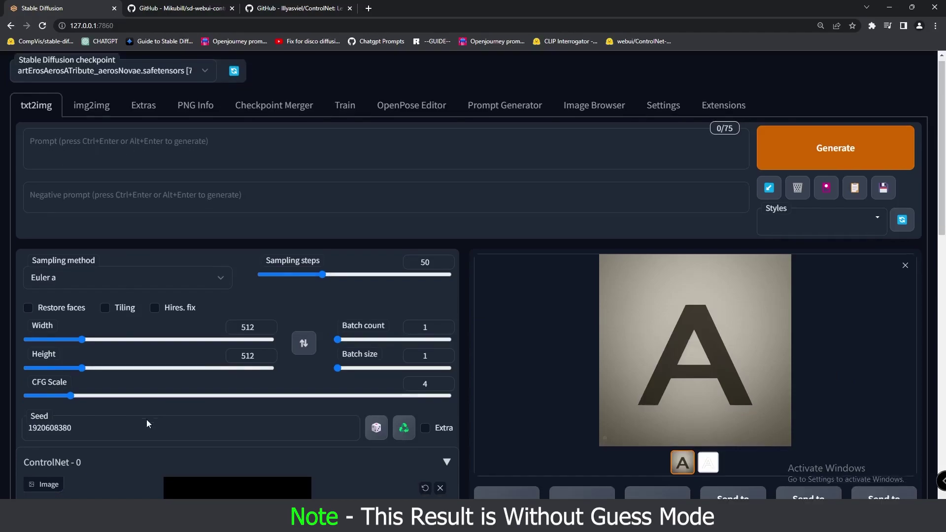
scroll(378, 444, down, 4)
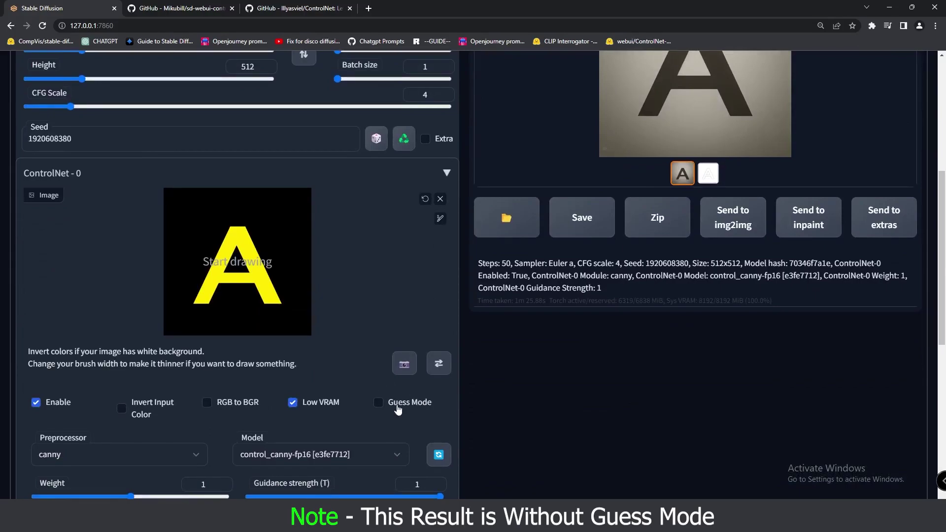
click(379, 140)
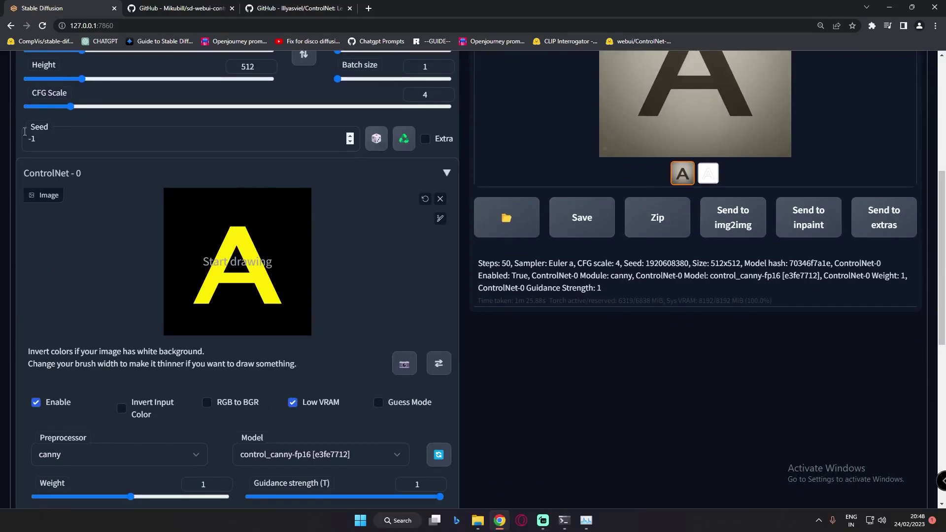
Step: Enter "fire" as the txt2img prompt for a generation with Guess Mode off
scroll(365, 374, up, 6)
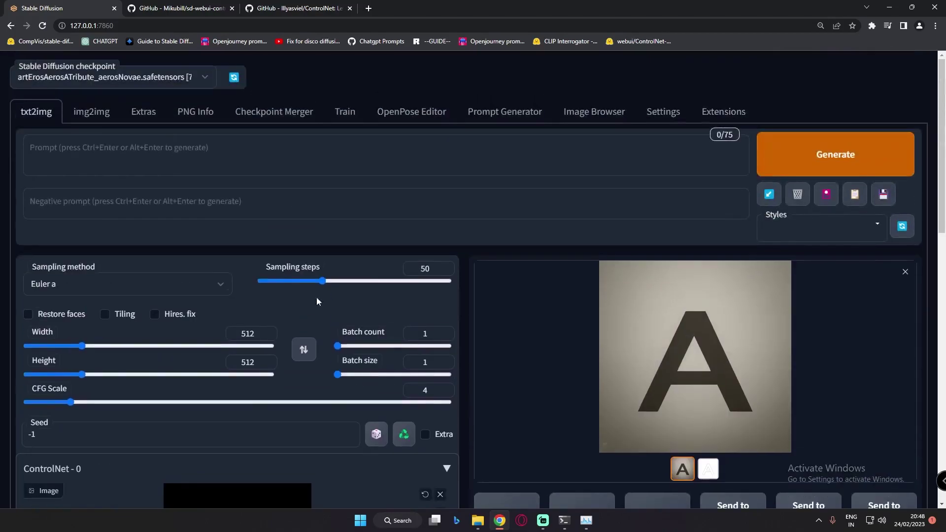
click(119, 155)
text(fire)
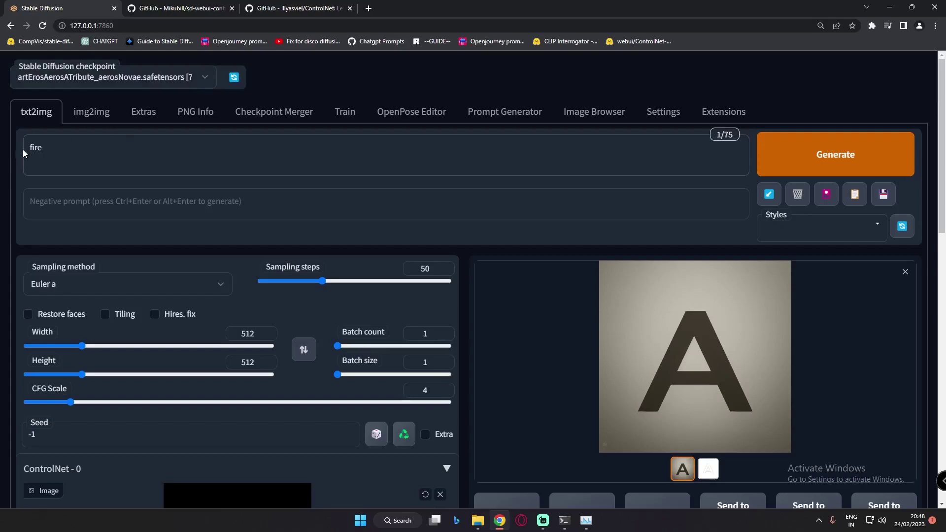
scroll(369, 403, down, 6)
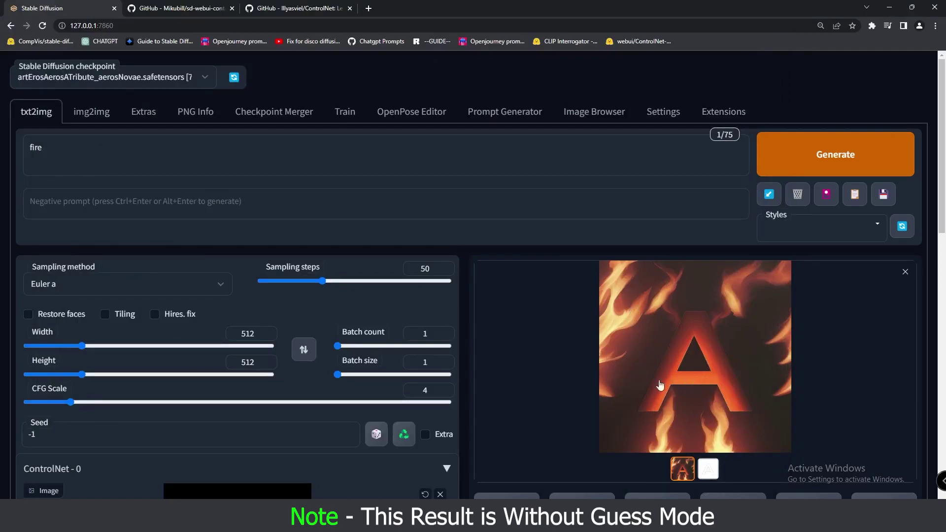
Step: View the letter A image generated from the fire prompt at full size, then close it
drag(60, 146, 25, 142)
click(49, 151)
click(719, 397)
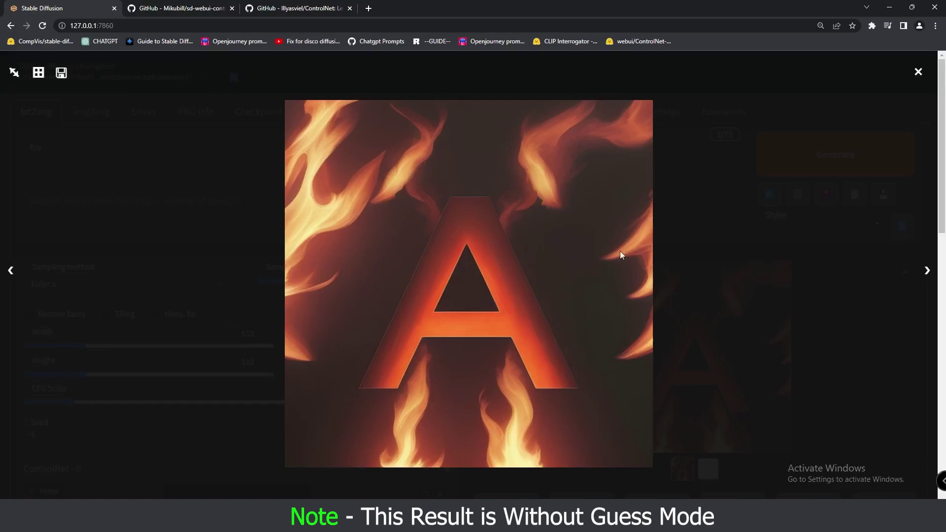
click(825, 372)
Step: Turn on Guess Mode for ControlNet - 0 and clear the fire prompt, checking the sampling and canny settings
scroll(434, 366, down, 7)
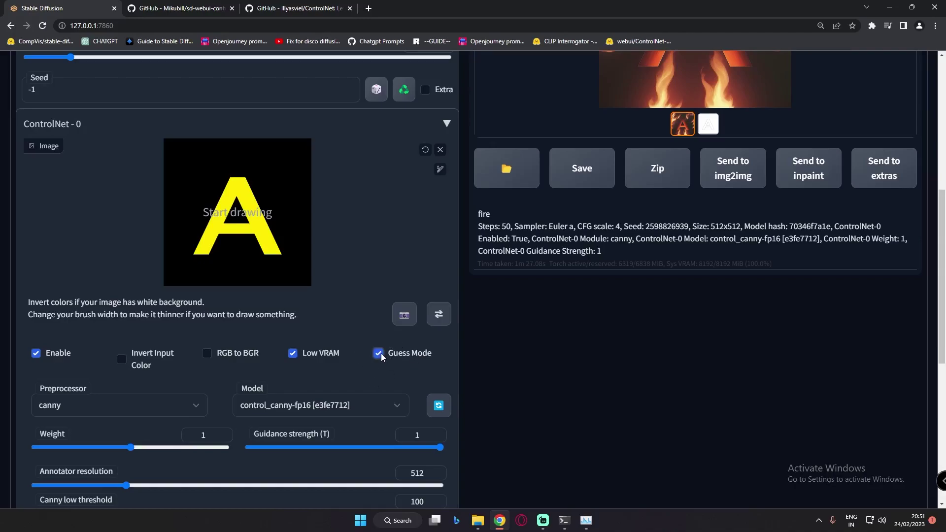
scroll(380, 353, up, 7)
drag(59, 149, 9, 145)
key(BackSpace)
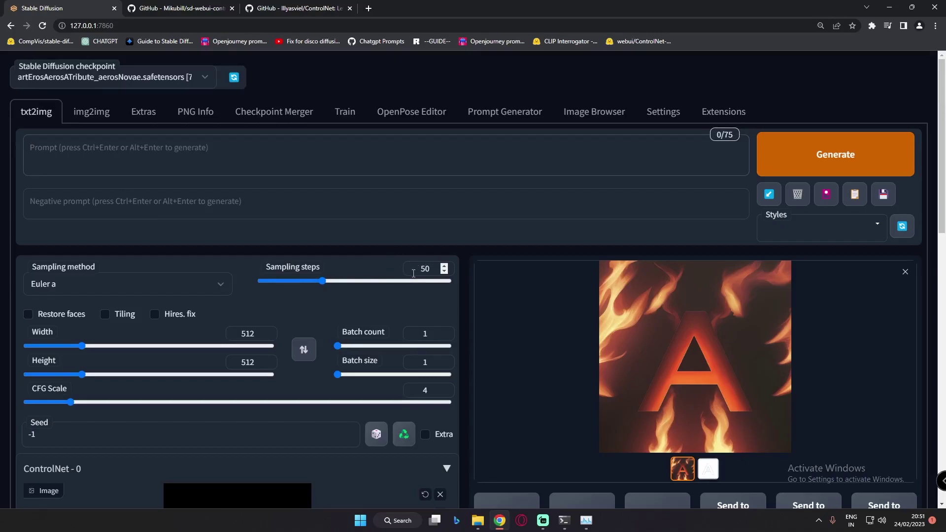
scroll(429, 272, down, 2)
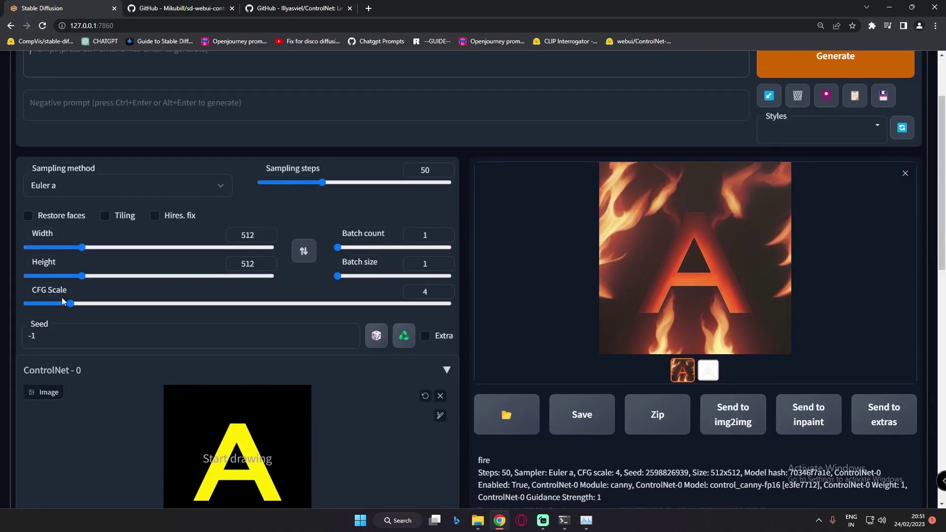
scroll(430, 297, down, 5)
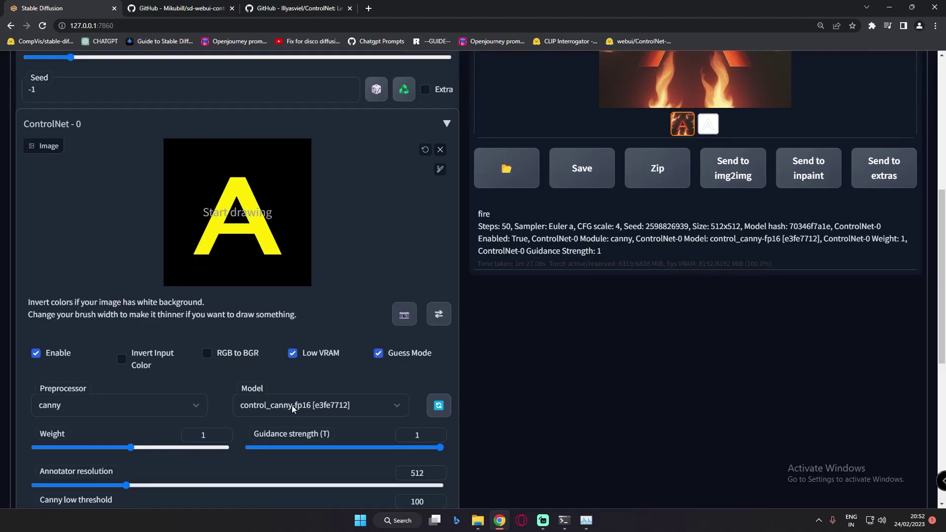
scroll(283, 406, down, 1)
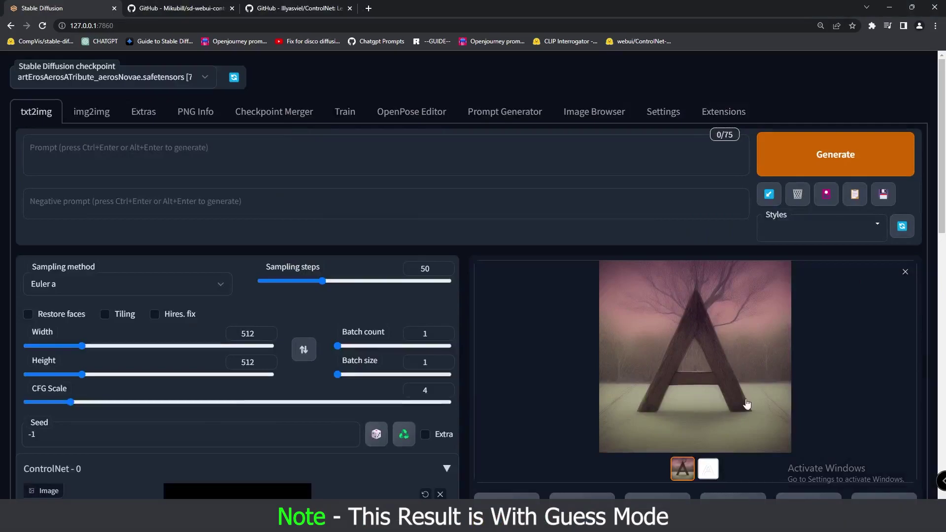
Step: Compare the Guess Mode letter A image with its canny edge map, viewing the image at full size
click(720, 355)
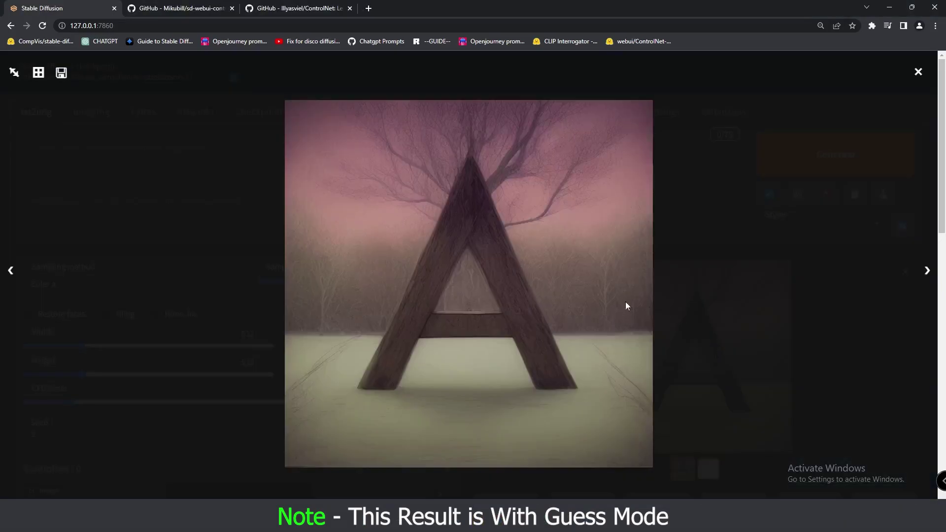
click(665, 329)
key(Right)
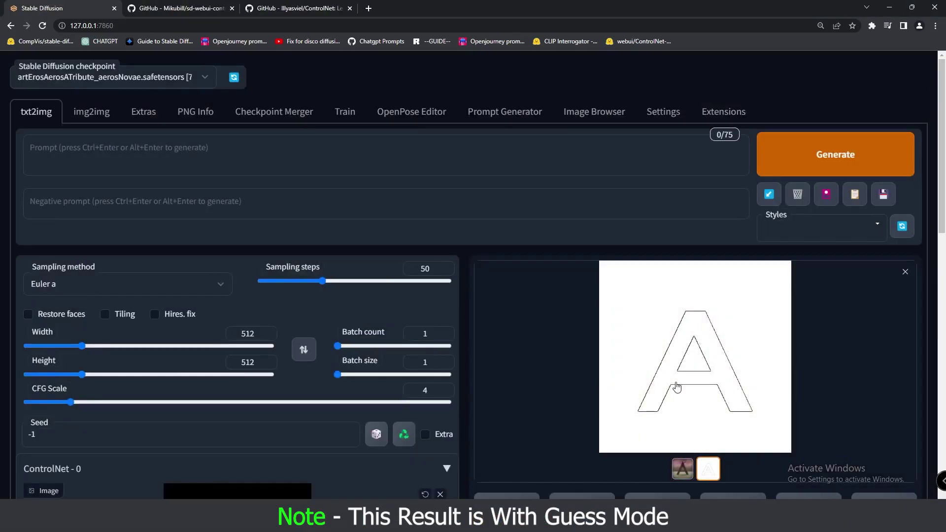
click(683, 470)
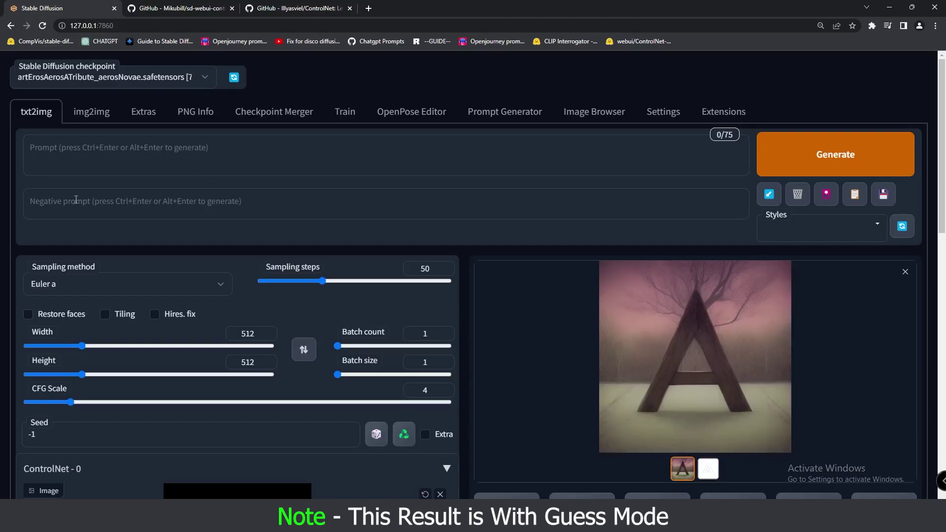
click(601, 319)
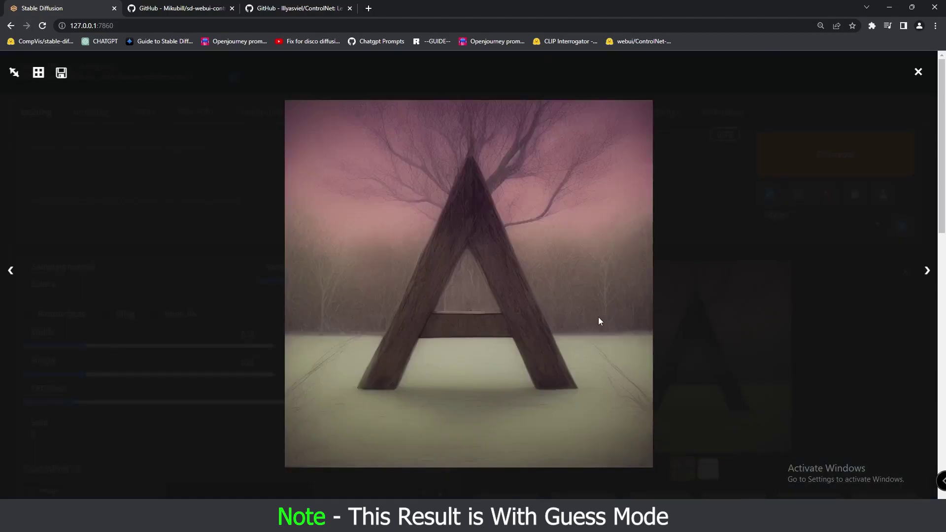
click(535, 284)
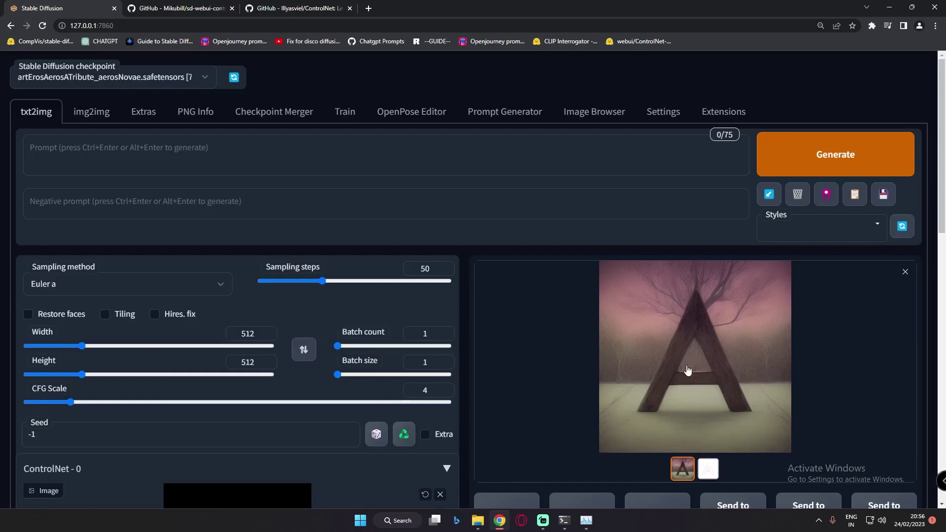
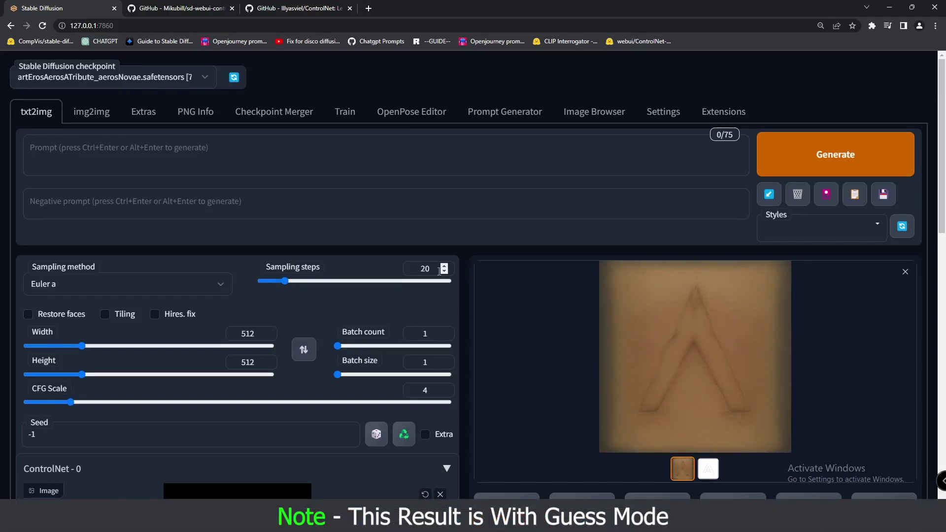
Step: Examine the 20-step Guess Mode image enlarged and look up the recommended step count in the sd-webui-controlnet README
click(674, 354)
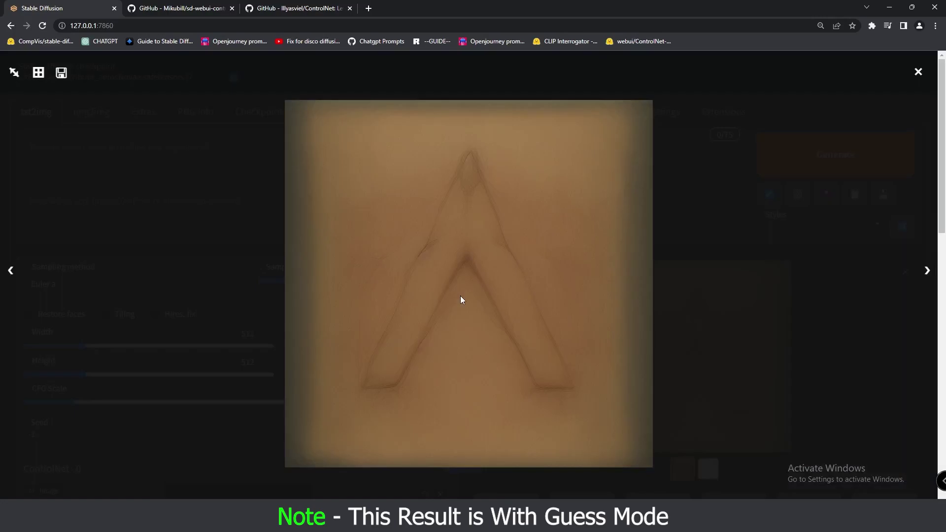
click(820, 380)
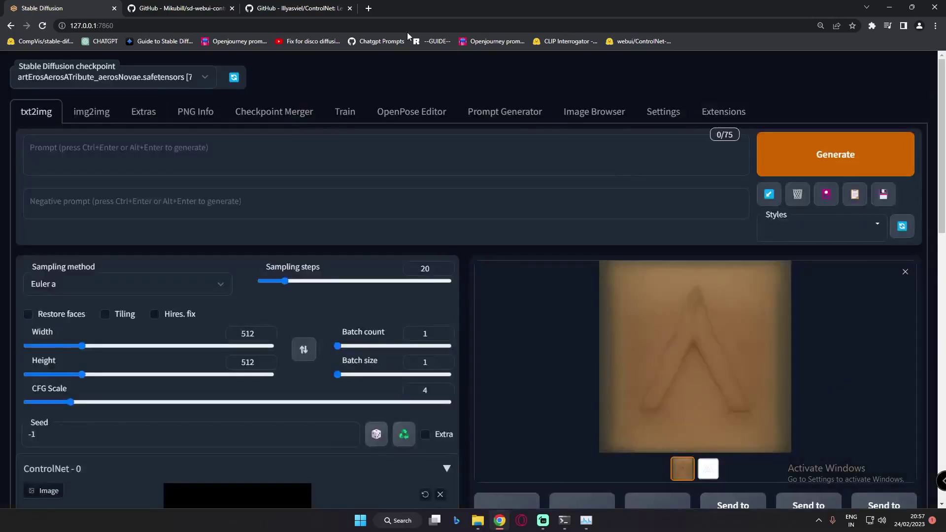
click(211, 5)
drag(279, 374, 311, 379)
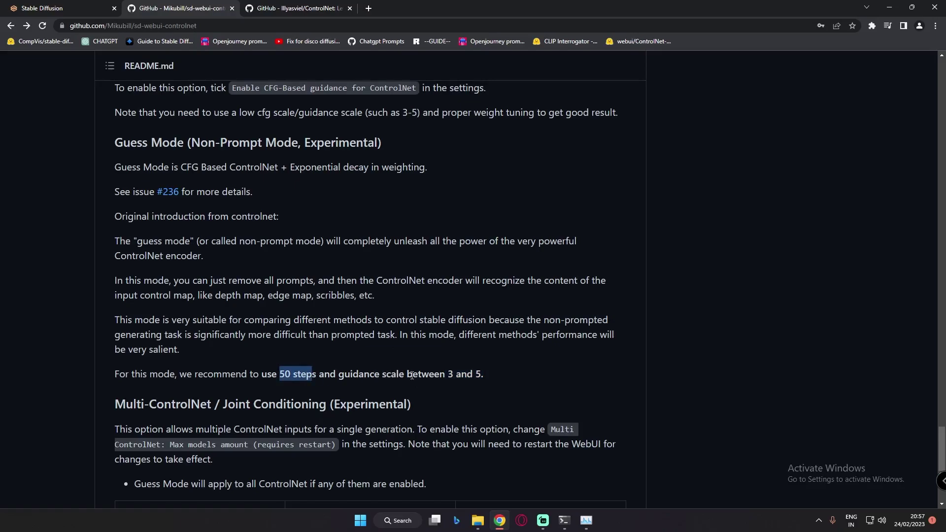
Step: Set the txt2img sampling steps to 50 and the sampling method to DDIM
click(64, 8)
double_click(425, 269)
text(50)
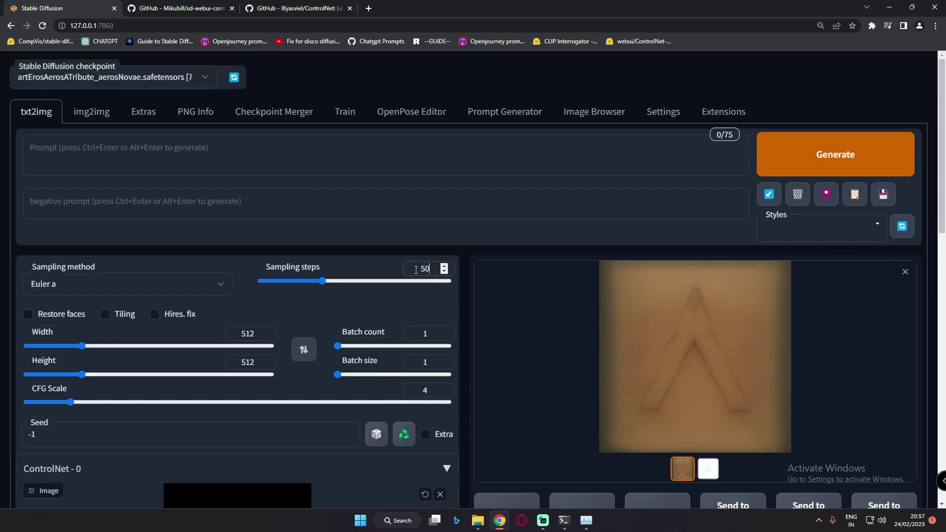
click(231, 285)
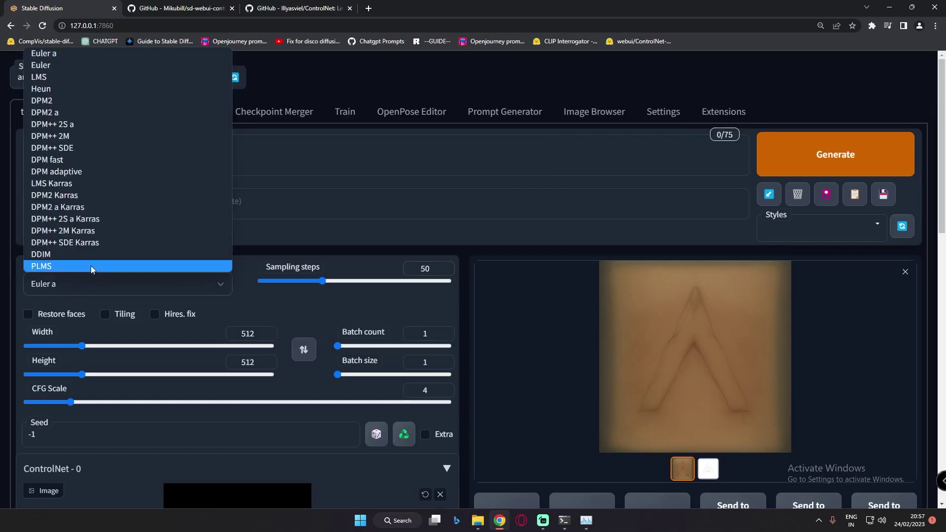
click(42, 255)
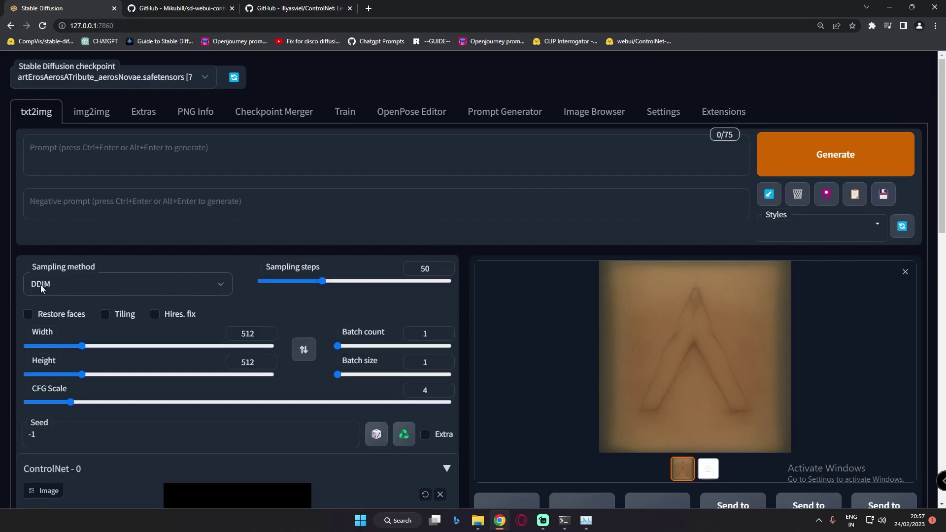
Step: Examine the letter A image generated with the DDIM sampler at full size
click(694, 355)
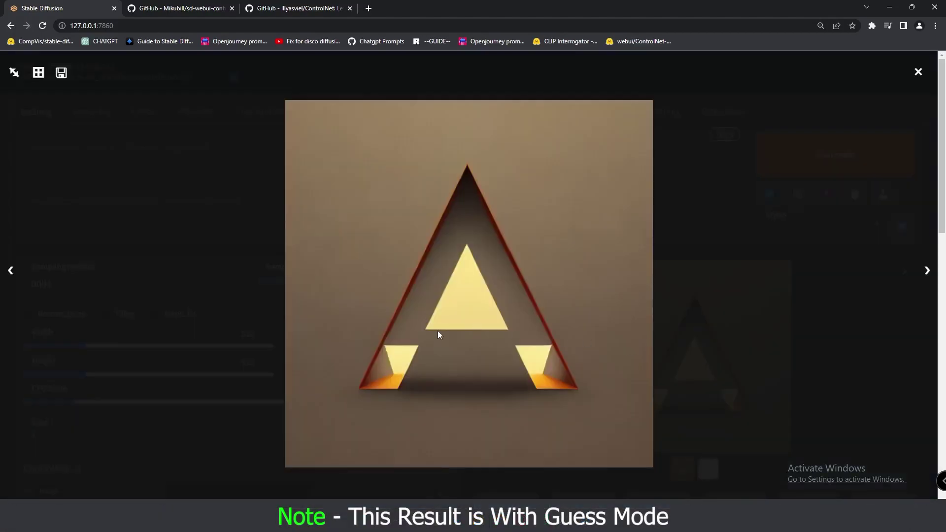
click(849, 365)
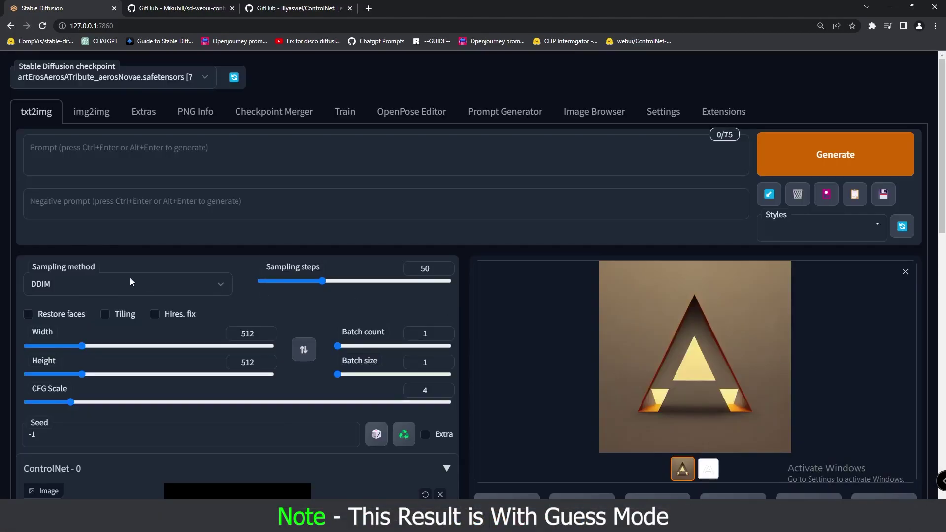
click(710, 383)
click(862, 375)
Step: Set the CFG scale to 7 and the ControlNet - 0 weight to 1.2
drag(435, 391, 415, 390)
text(7)
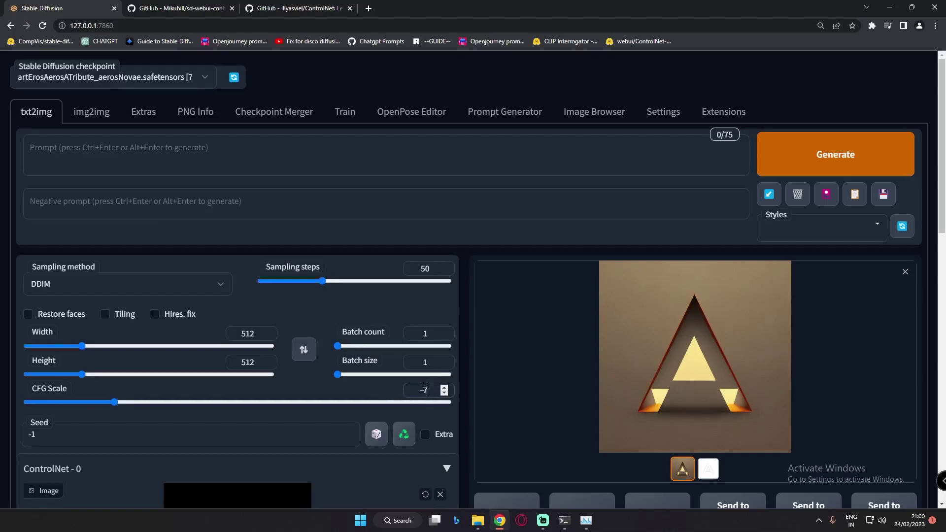
scroll(323, 420, down, 9)
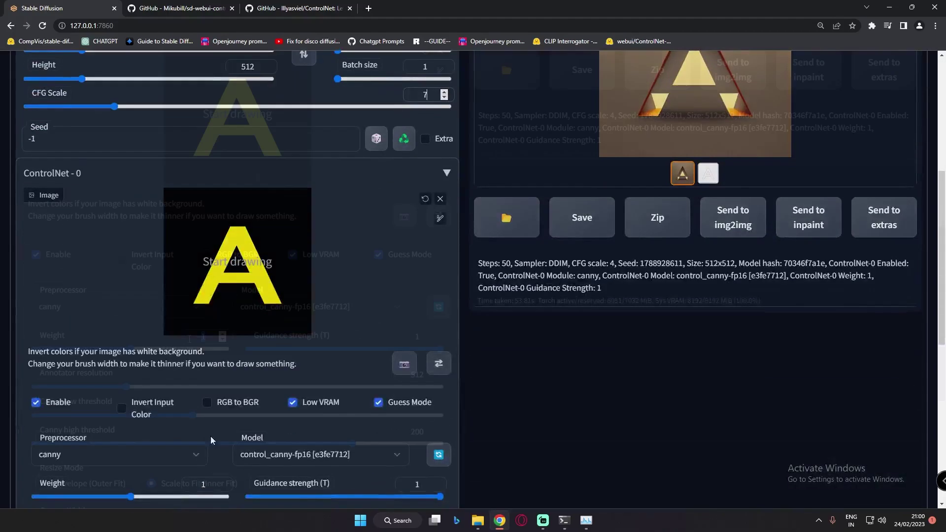
drag(209, 337, 189, 339)
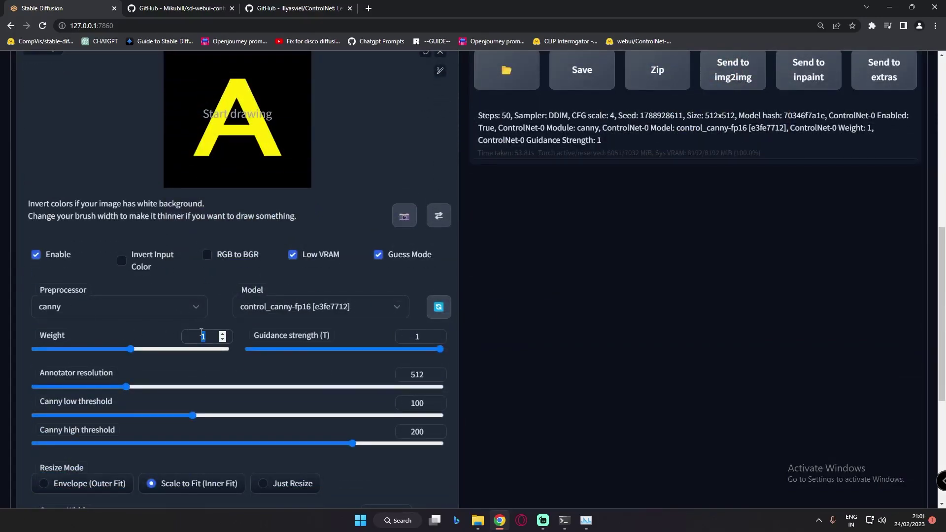
text(1.2)
scroll(168, 359, up, 7)
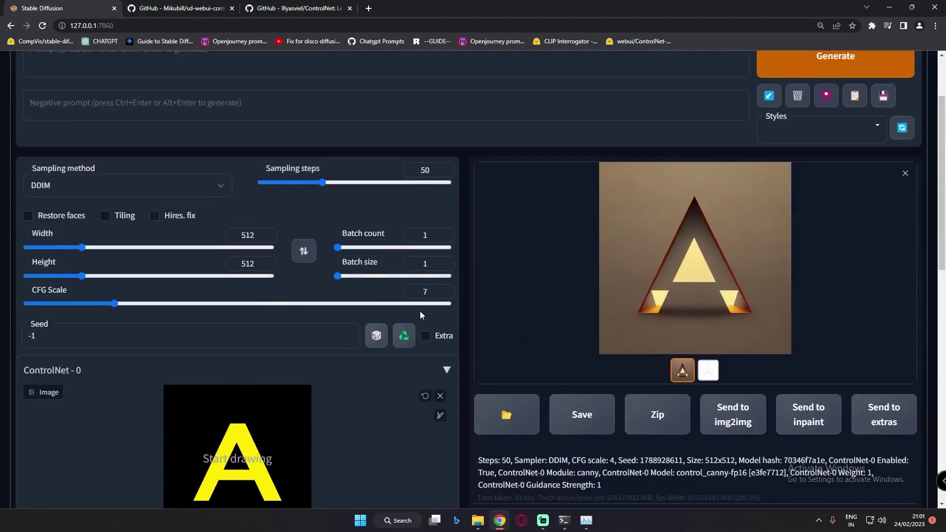
Step: Set the txt2img sampling method to Euler a
scroll(424, 302, up, 2)
click(138, 282)
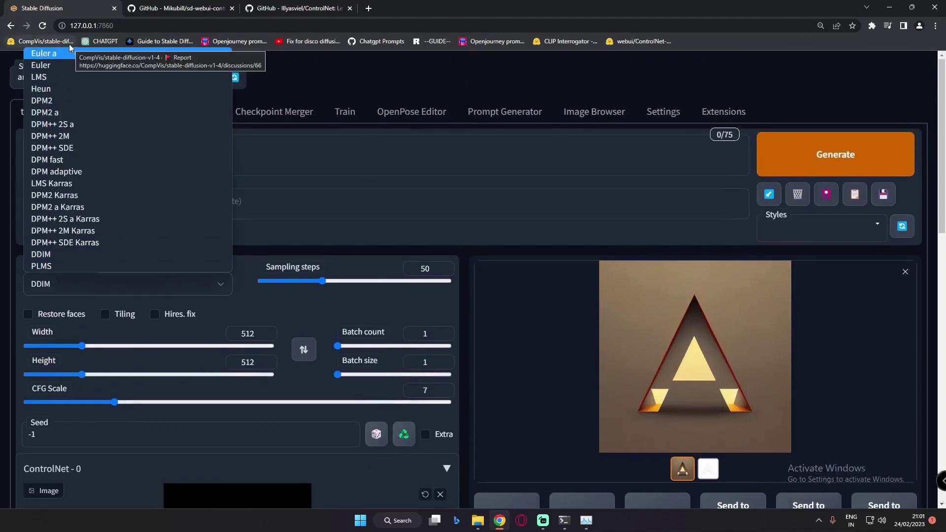
click(69, 17)
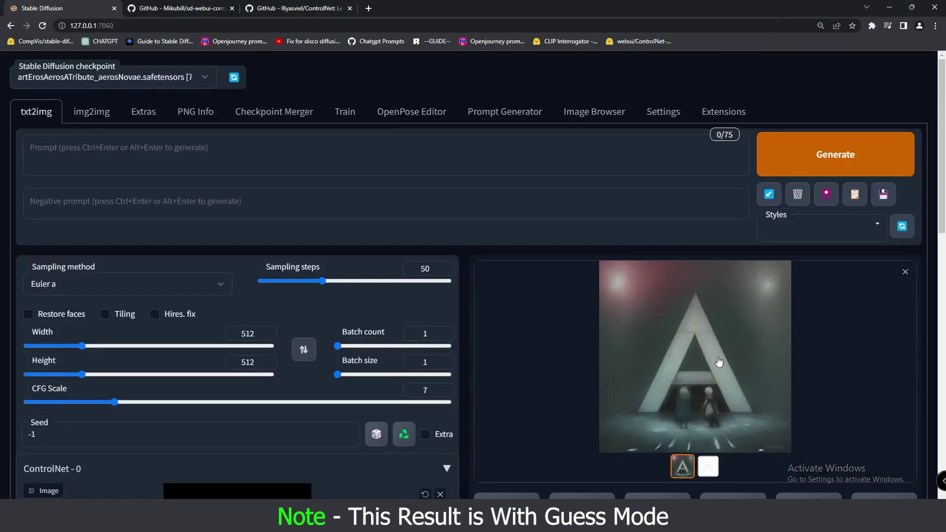
Step: View the new Euler a letter A image at full size and review the ControlNet weight setting
click(694, 354)
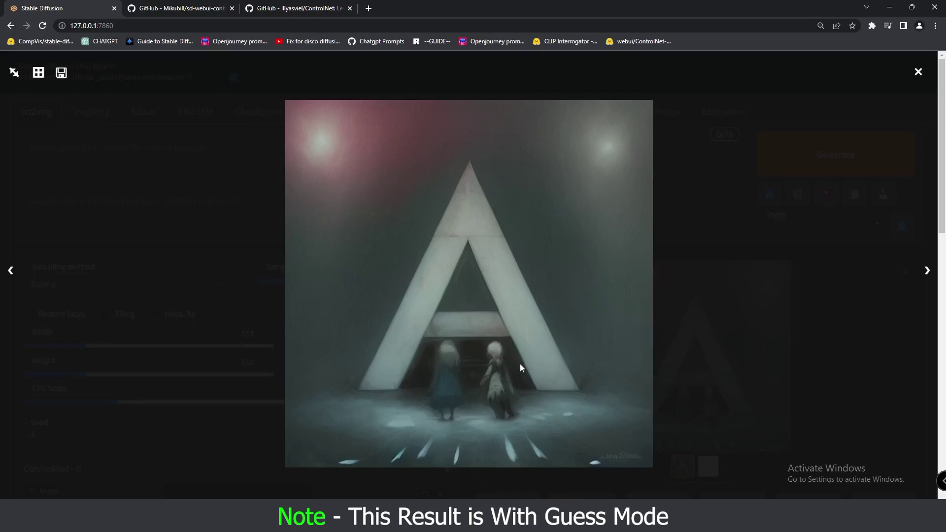
key(Escape)
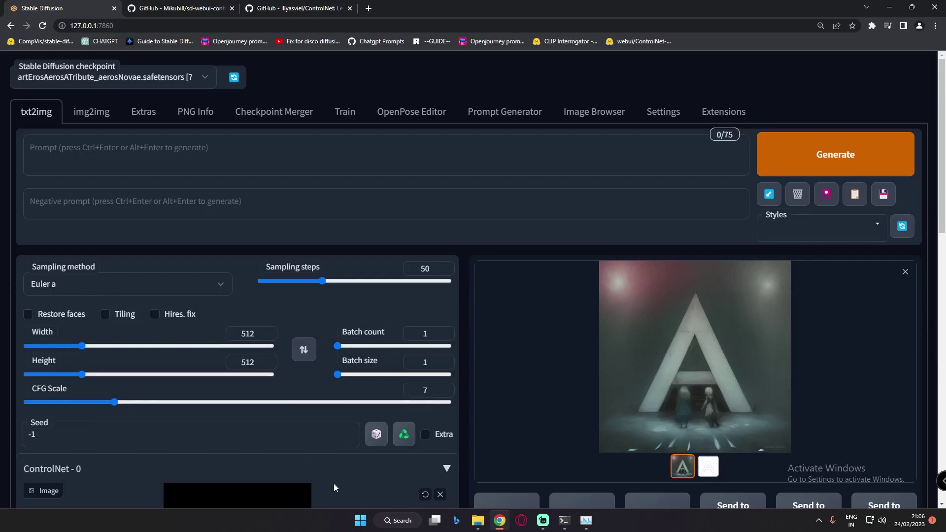
scroll(334, 484, down, 6)
scroll(245, 442, down, 4)
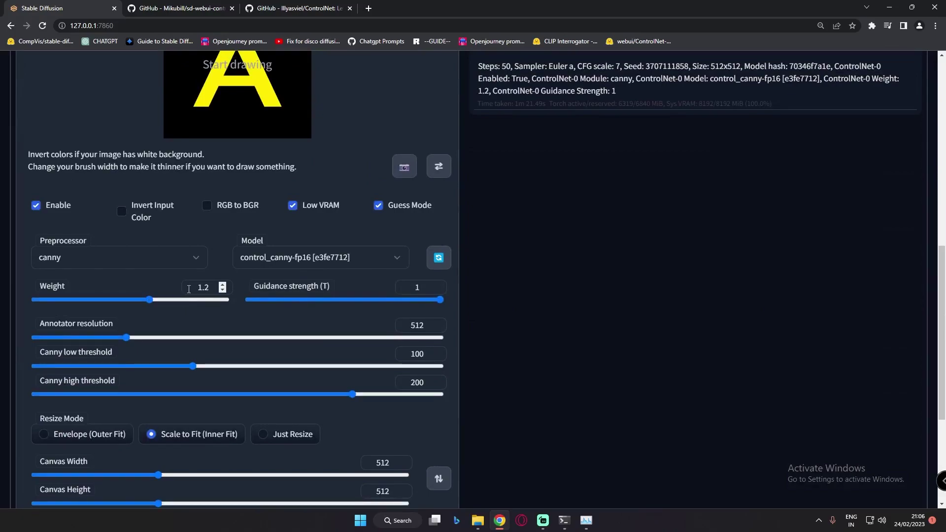
Step: Return to the txt2img result and examine the enlarged letter A with the two small figures
scroll(500, 454, up, 9)
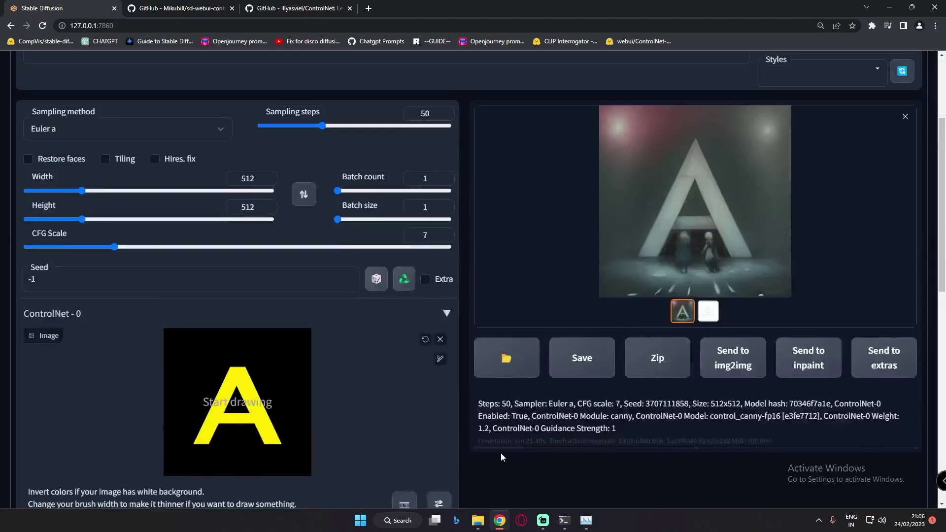
click(708, 362)
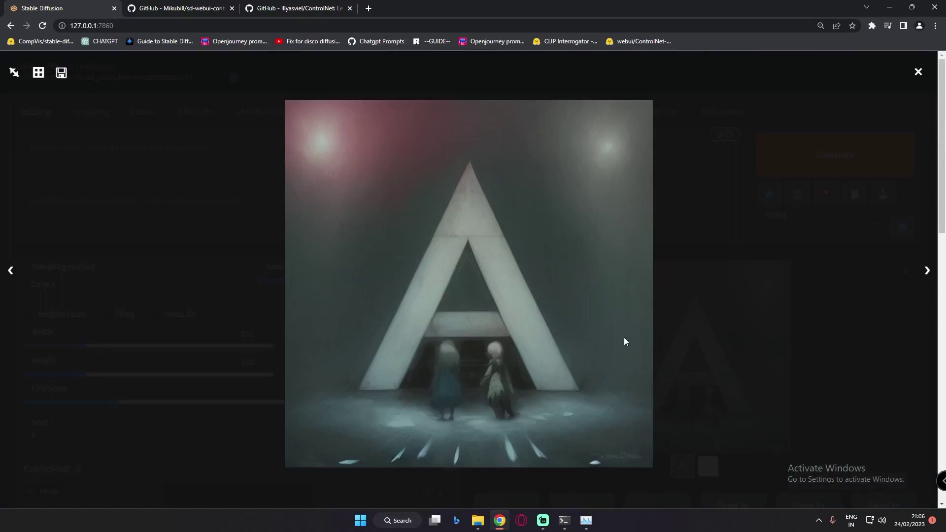
click(624, 338)
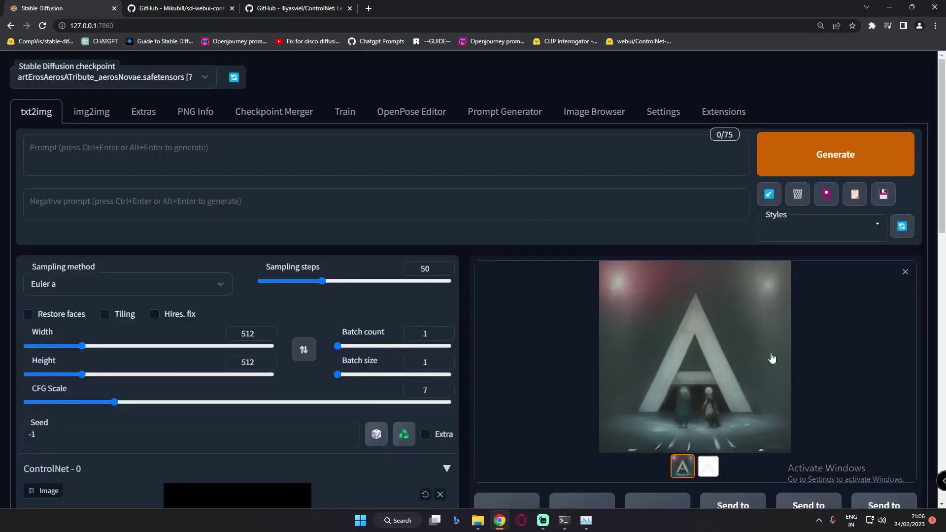
Step: Enter "fire" as the txt2img prompt and view the resulting letter A image at full size
click(98, 152)
text(fire)
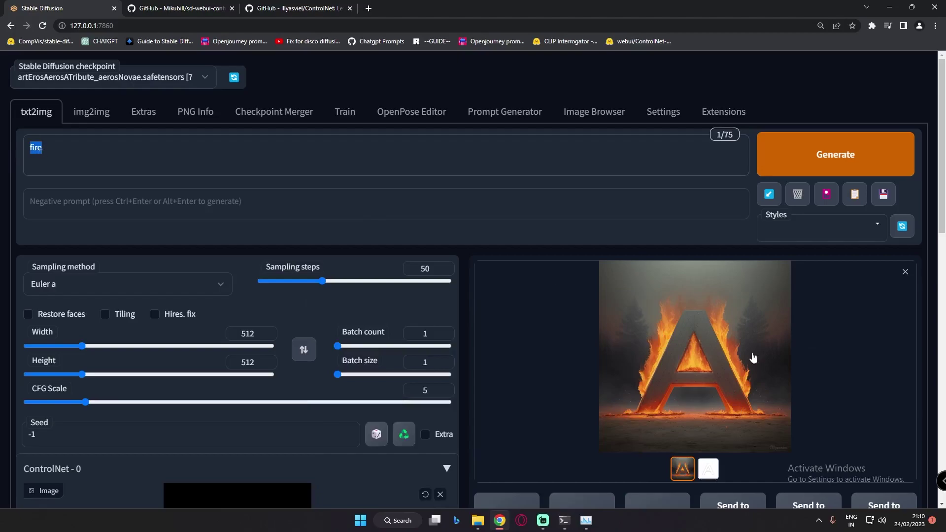
click(731, 377)
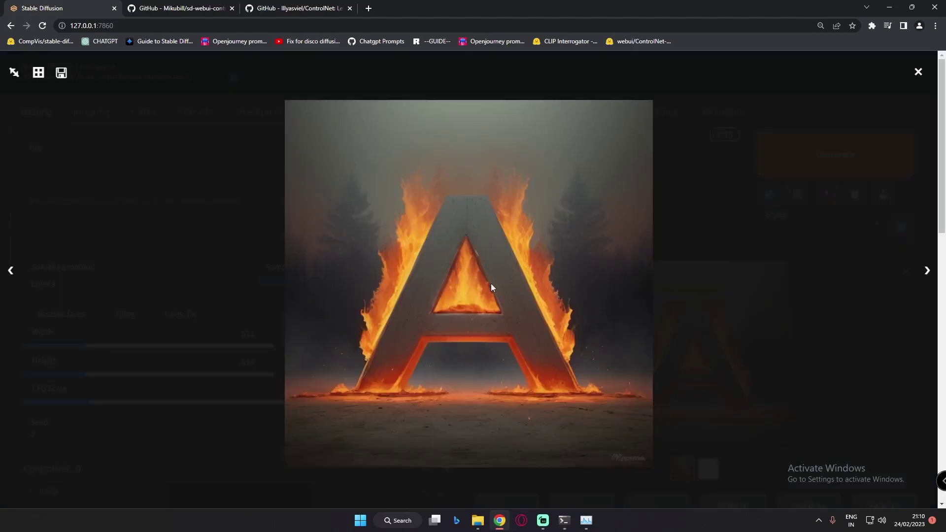
click(531, 317)
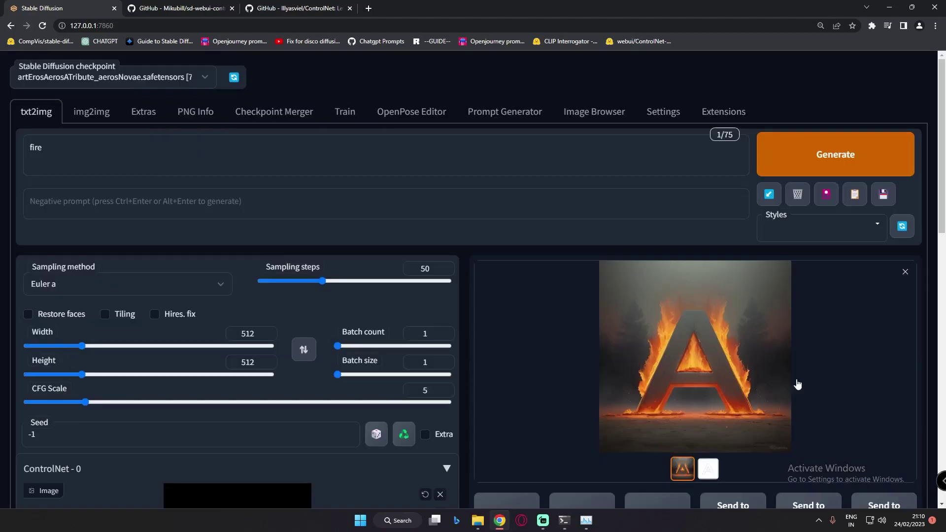
Step: Review the generation parameters of the fire letter A image and enlarge the image for comparison
scroll(385, 415, down, 5)
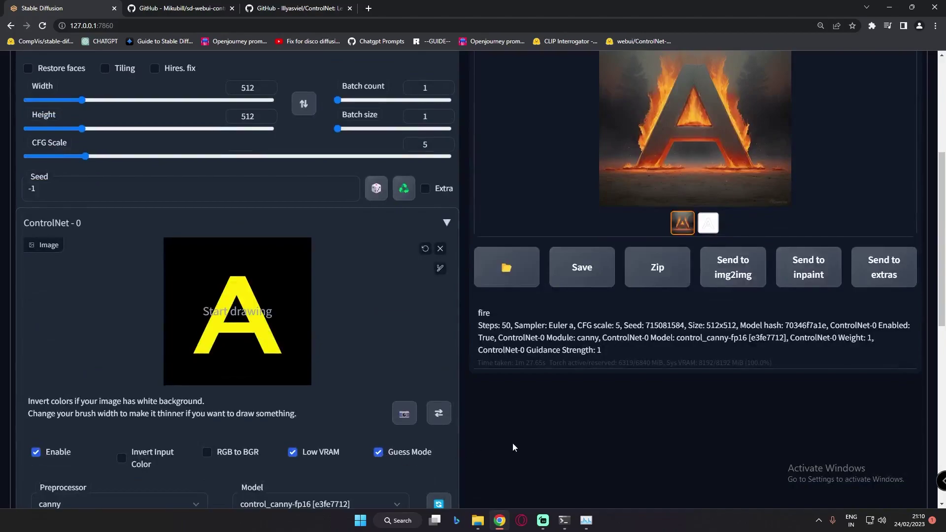
scroll(512, 443, up, 5)
click(742, 349)
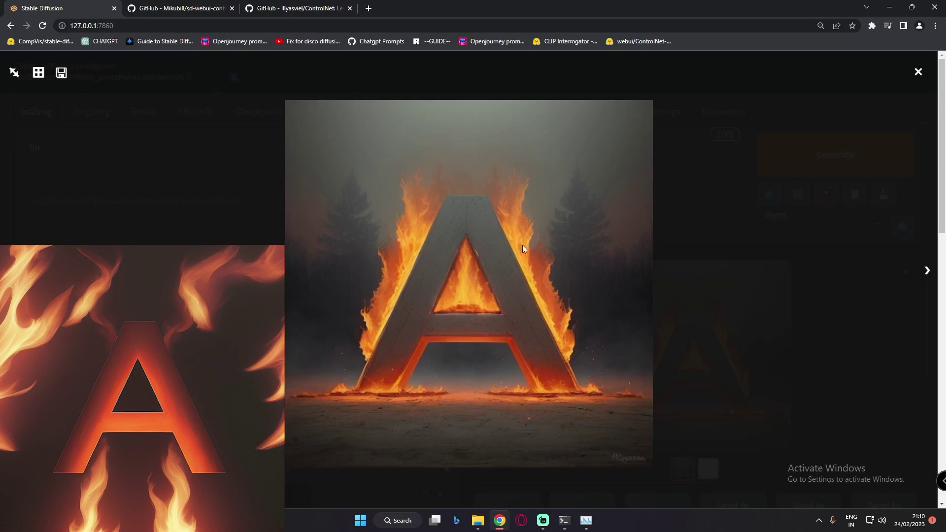
click(857, 371)
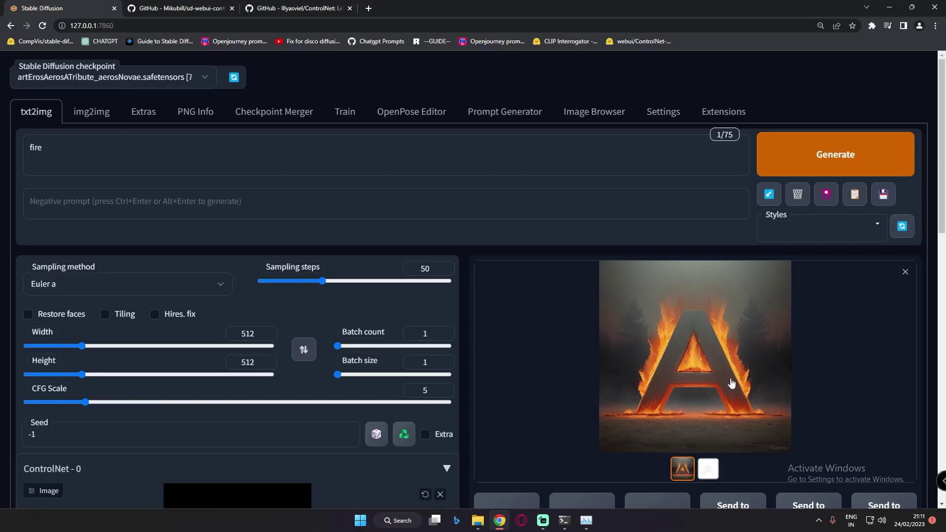
Step: Read the Guess Mode introduction in the sd-webui-controlnet README on GitHub, highlighting the sentence about the ControlNet encoder's power
key(ctrl+Tab)
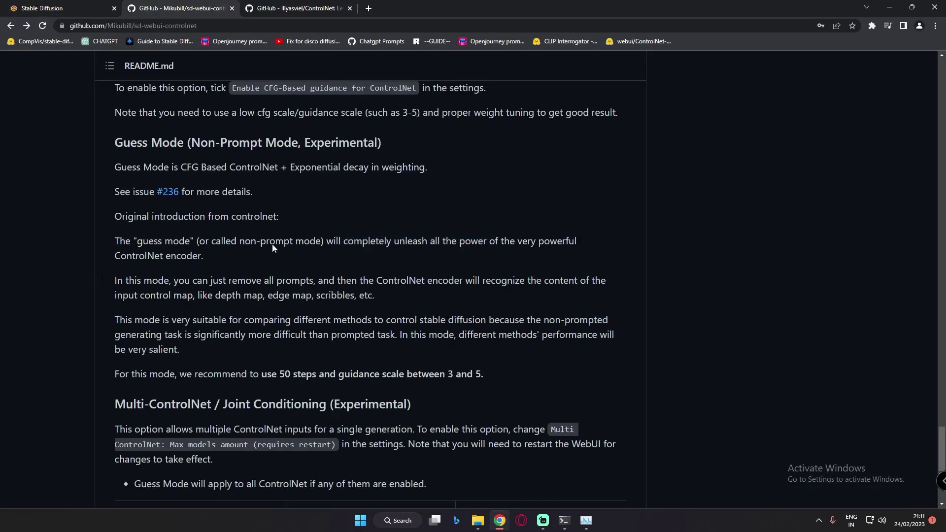
drag(110, 240, 243, 240)
drag(326, 241, 467, 252)
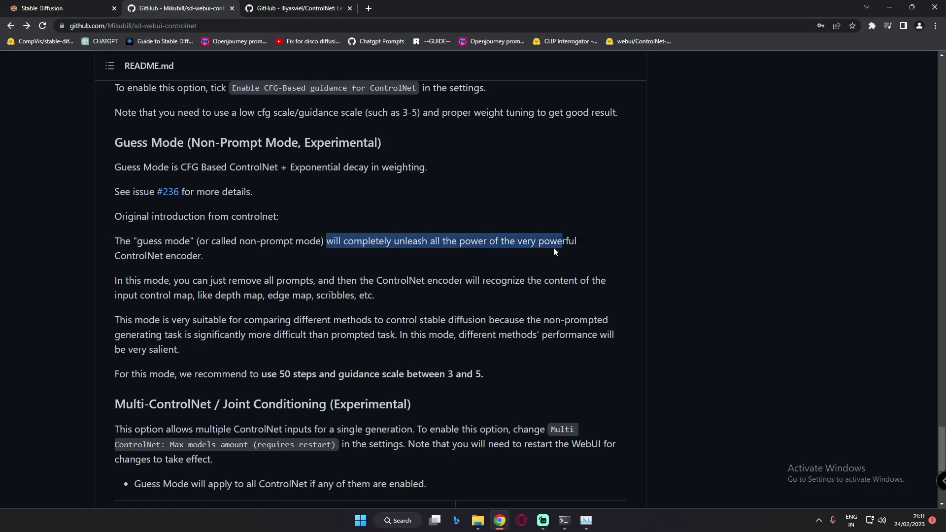
drag(553, 251, 544, 246)
Step: Switch back to the Stable Diffusion web UI and inspect the fire letter A image at full size
click(59, 9)
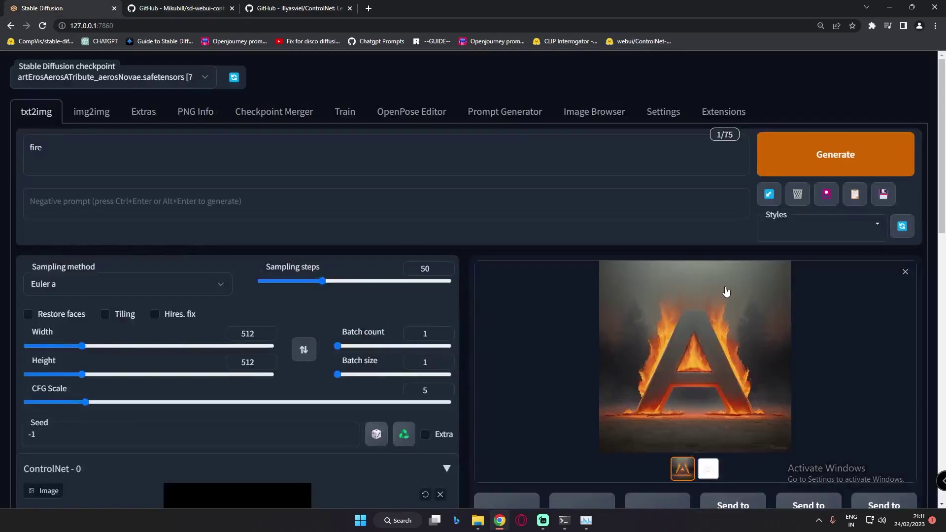
click(703, 361)
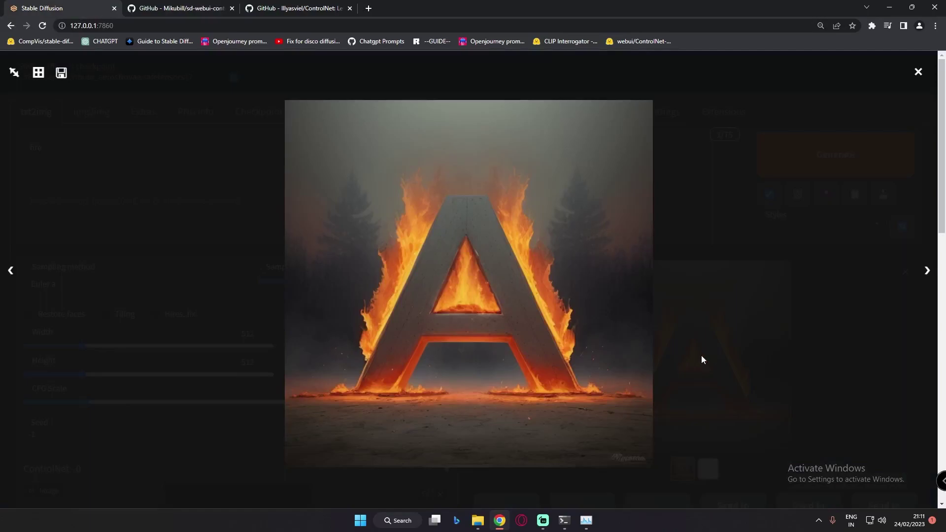
click(878, 363)
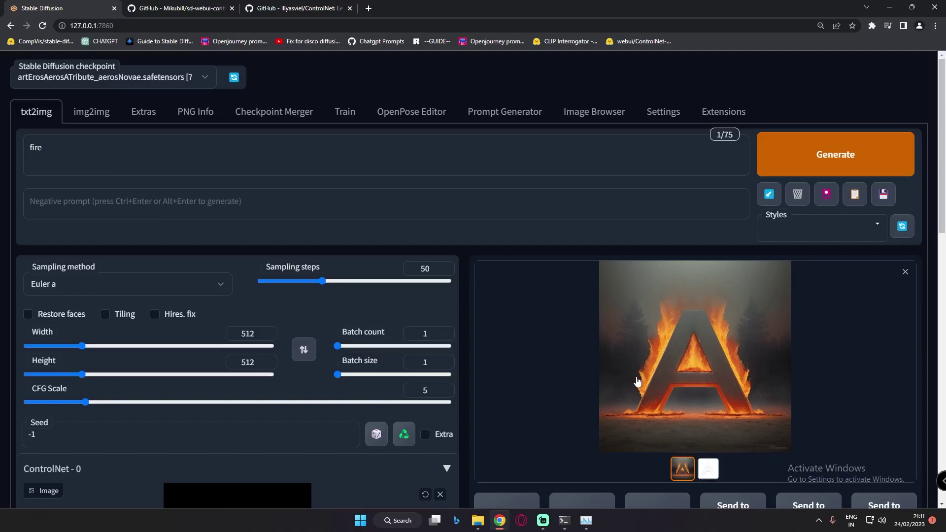
Step: Clear the "fire" prompt and replace the letter A input image in ControlNet - 0 with a blank 512 x 512 canvas
double_click(36, 147)
key(BackSpace)
scroll(509, 414, down, 6)
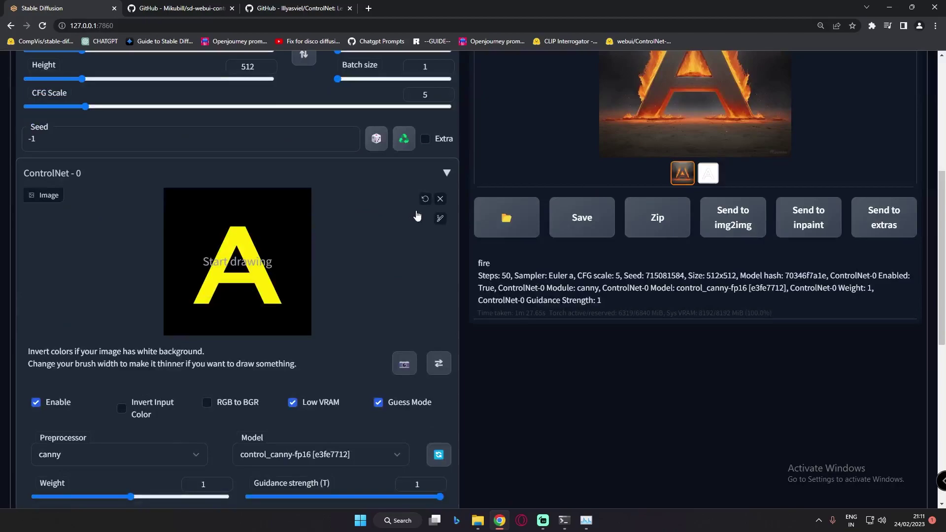
click(440, 200)
scroll(283, 385, down, 8)
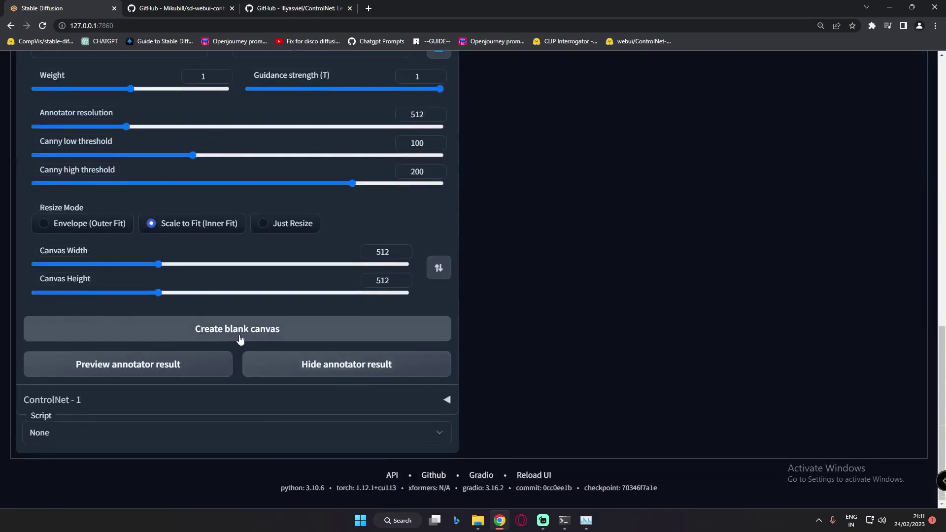
click(240, 339)
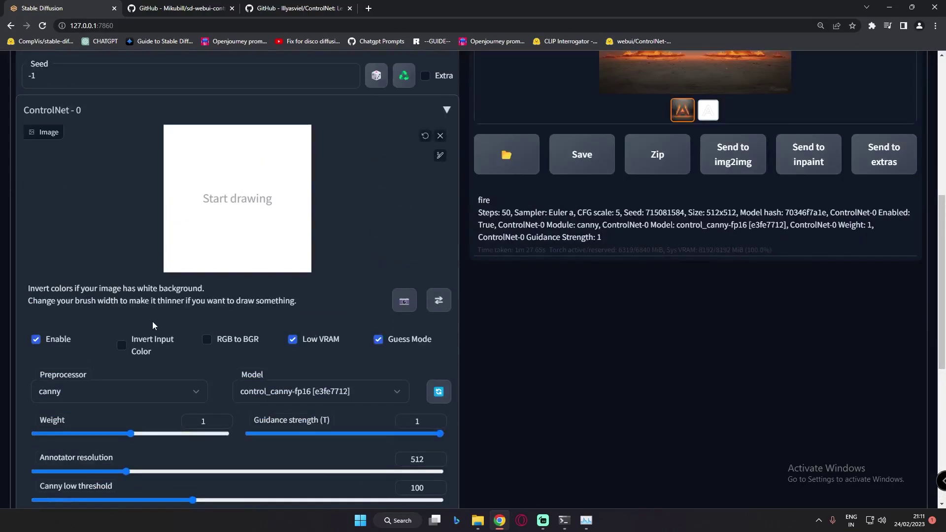
Step: Set the ControlNet - 0 preprocessor to scribble with the control_scribble-fp16 model
click(76, 392)
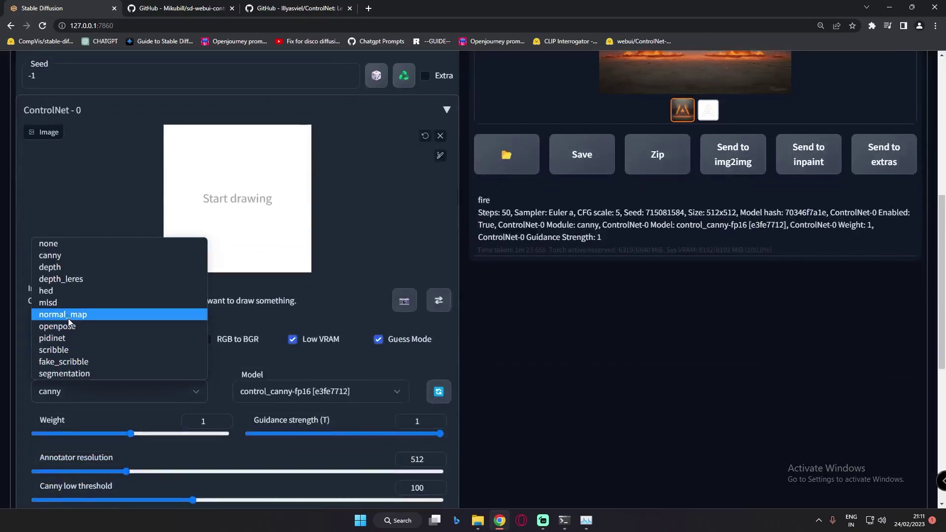
click(59, 350)
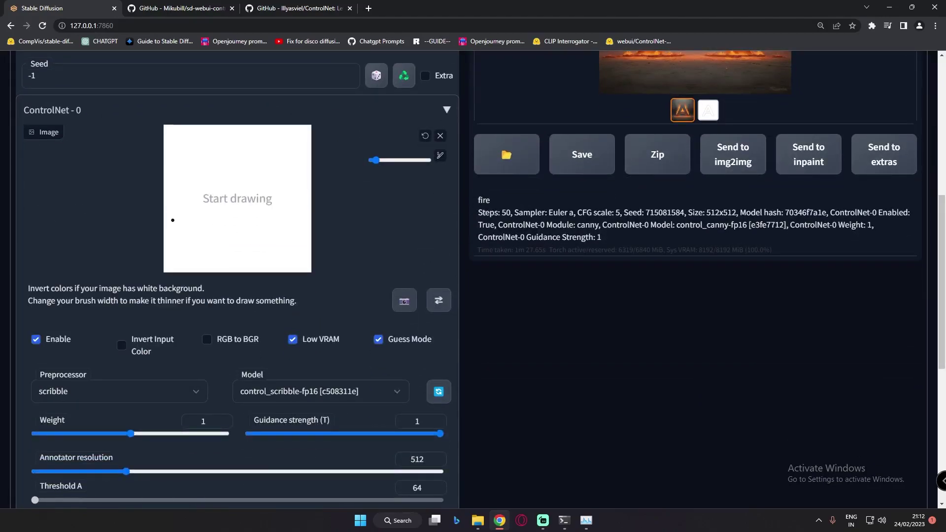
Step: Sketch a slanted tabletop with a leg, a cup on a saucer and a vase holding three flowers on the ControlNet - 0 canvas
drag(165, 222, 317, 166)
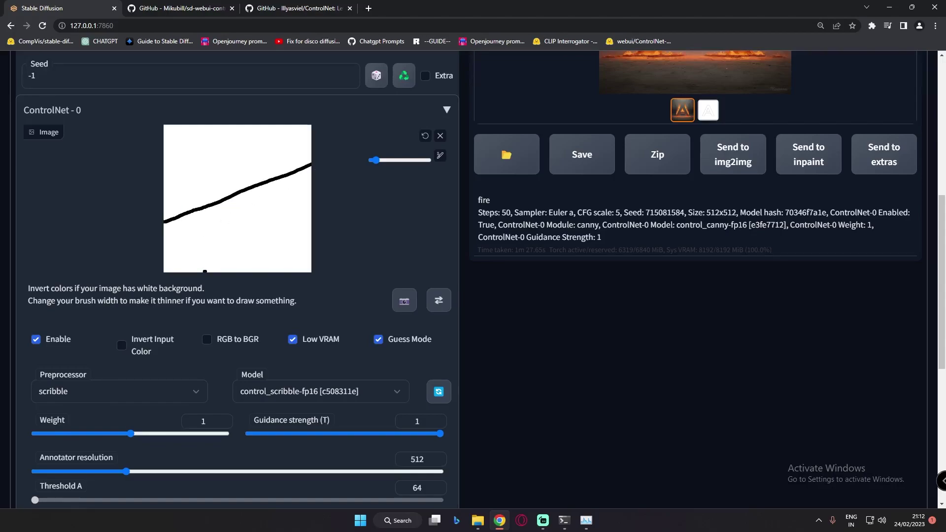
drag(205, 271, 328, 229)
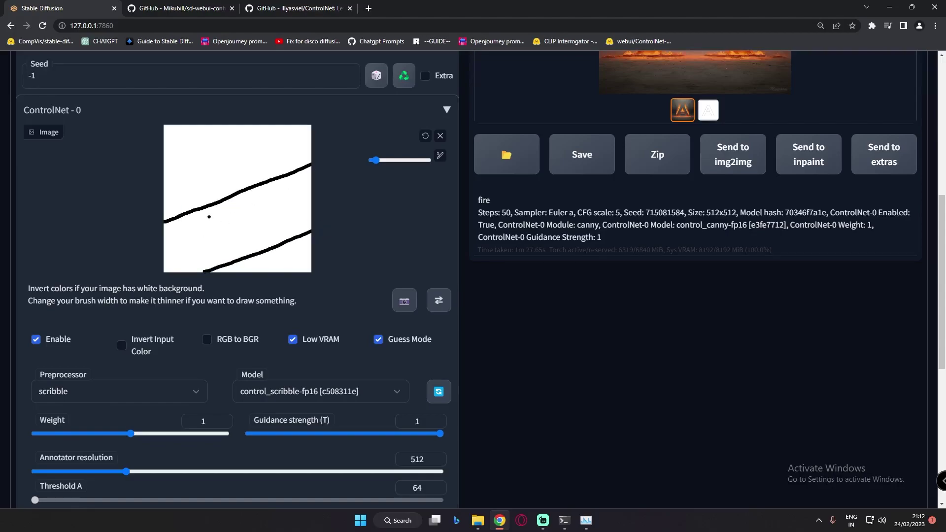
mouse_move(209, 216)
mouse_down()
mouse_move(220, 231)
mouse_move(207, 214)
mouse_move(210, 238)
mouse_up()
mouse_move(272, 193)
mouse_down()
mouse_move(265, 223)
mouse_move(292, 222)
mouse_move(282, 191)
mouse_up()
drag(278, 192, 266, 155)
drag(279, 192, 280, 148)
drag(283, 190, 298, 163)
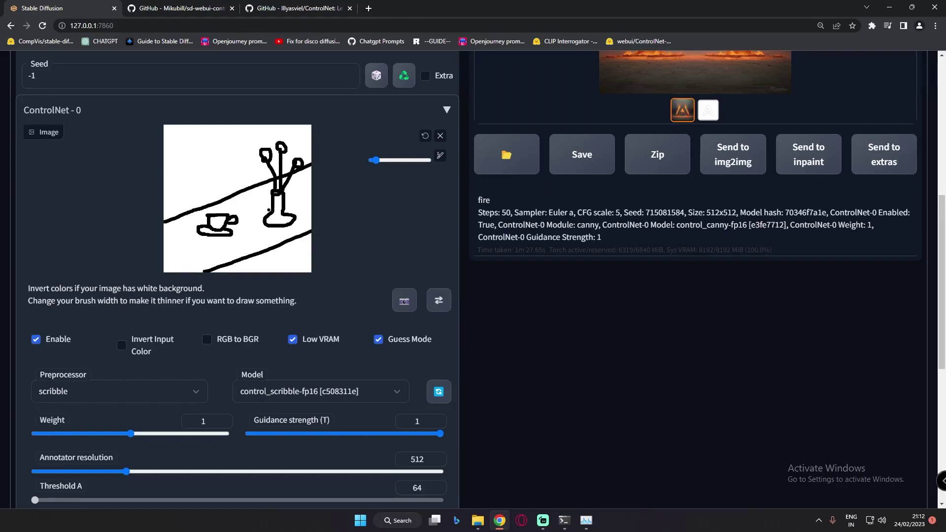
drag(287, 243, 286, 272)
drag(295, 239, 297, 275)
Step: View the image generated from the scribble without a prompt at full size
scroll(304, 248, up, 1)
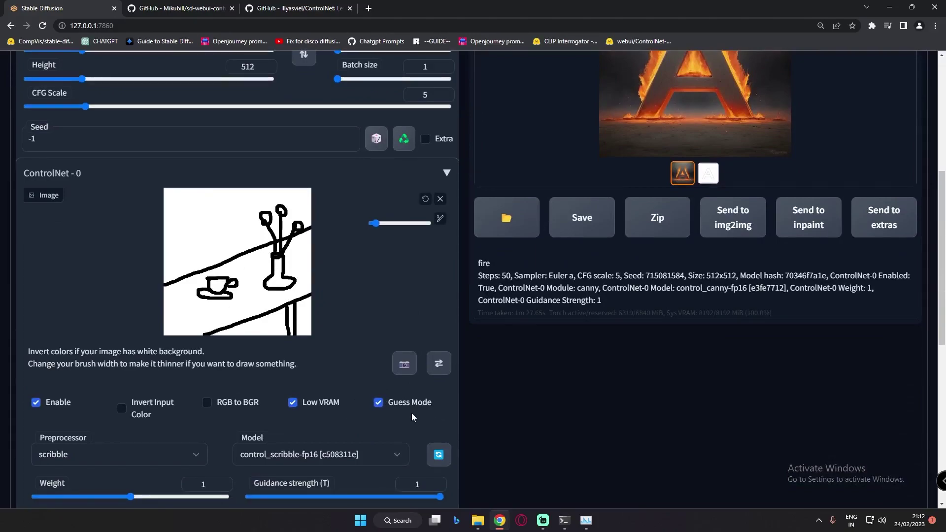
scroll(303, 305, up, 5)
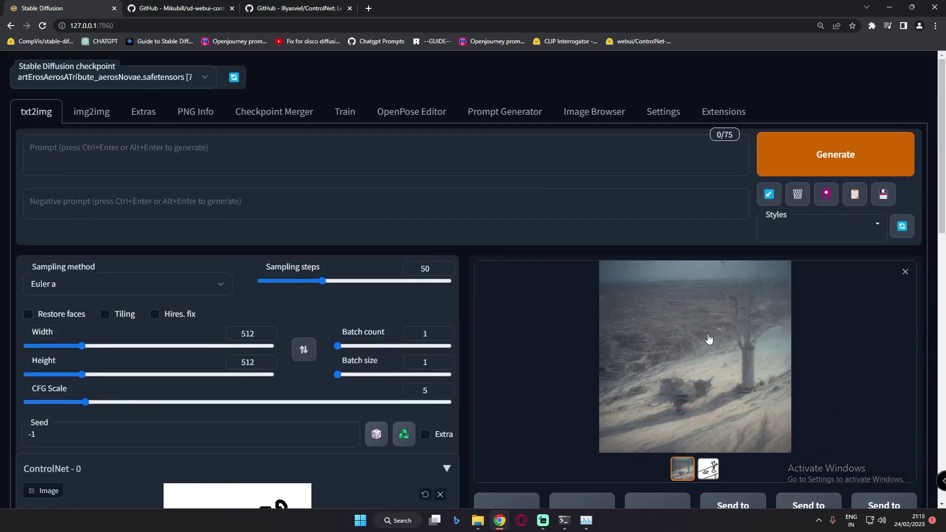
click(699, 367)
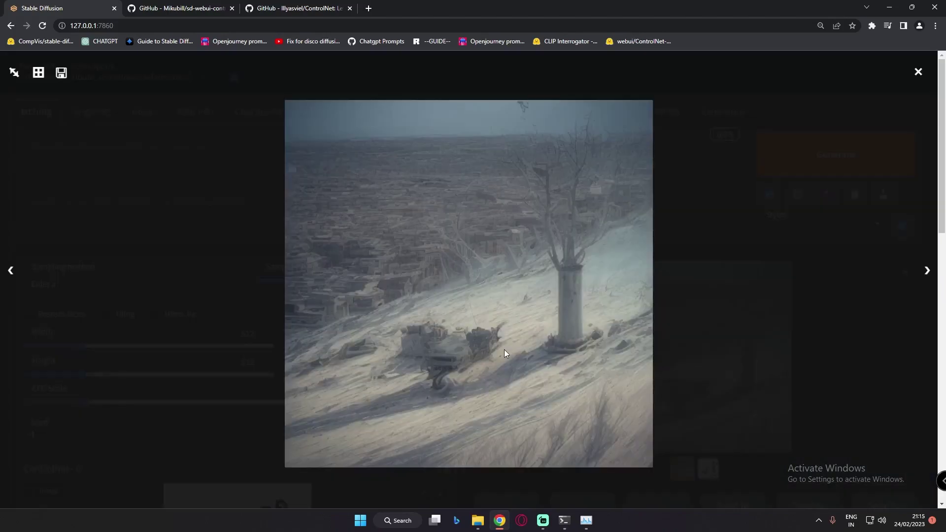
click(821, 370)
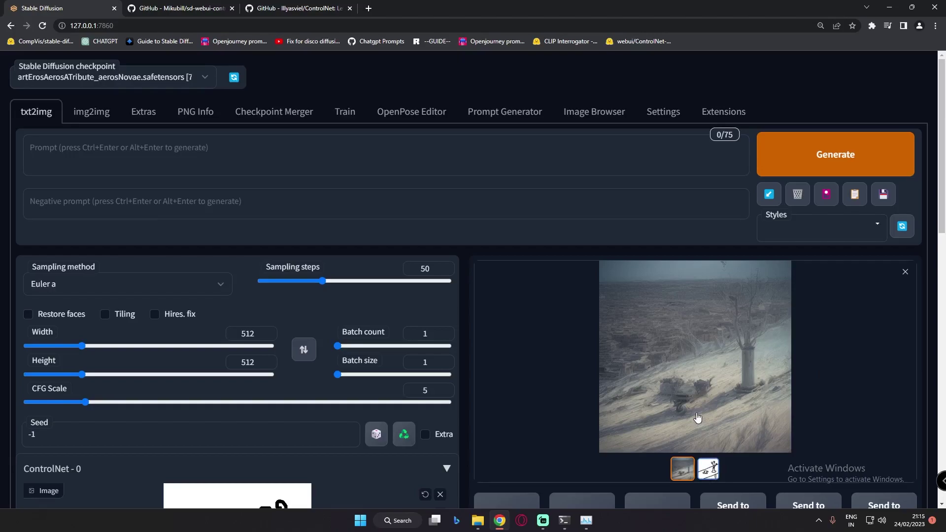
Step: Compare the scribble input with the generated landscape image in the results gallery, enlarging the generated image again
click(708, 469)
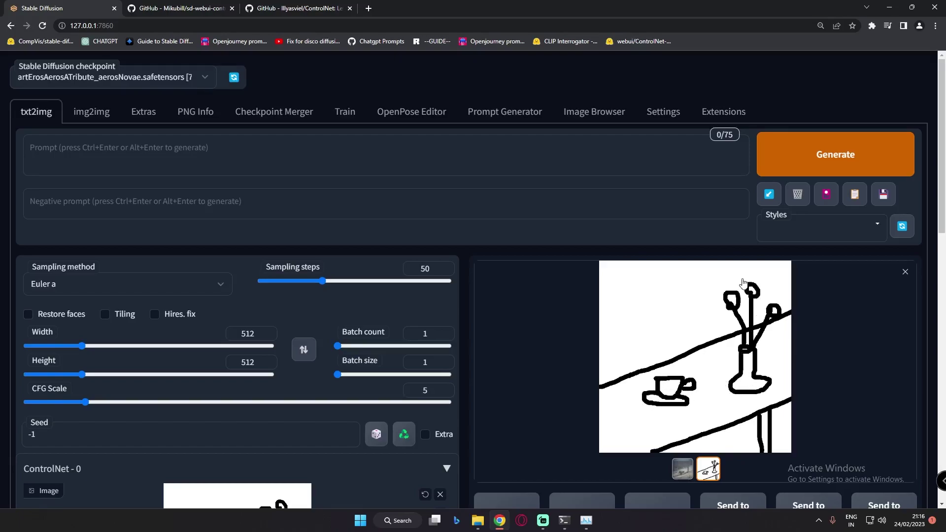
click(682, 468)
click(628, 315)
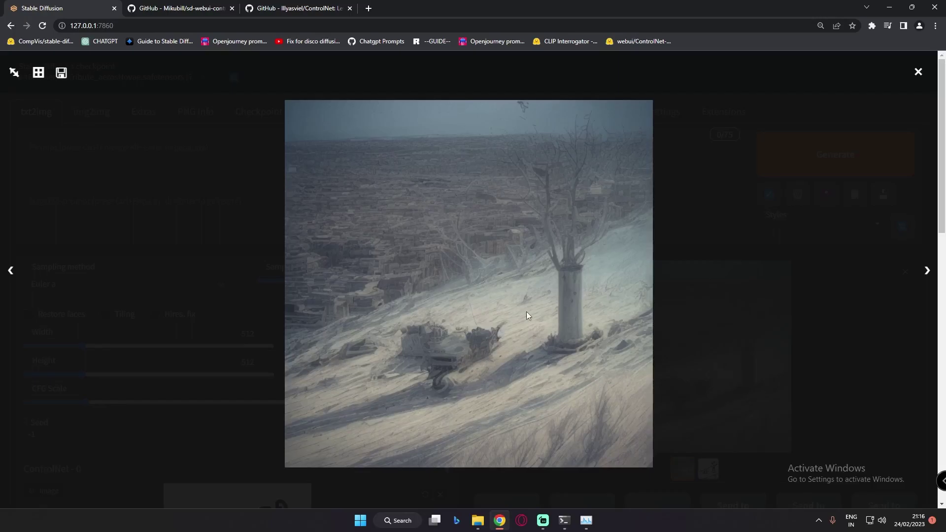
click(864, 353)
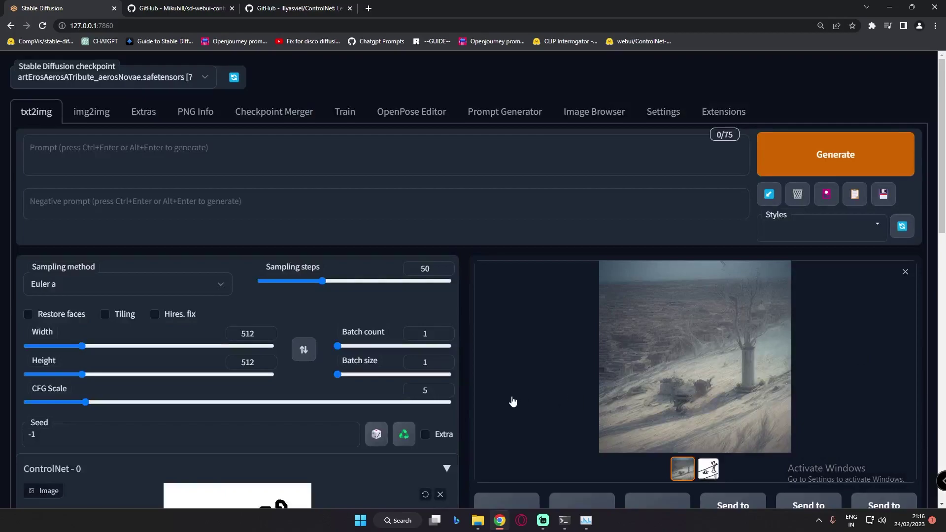